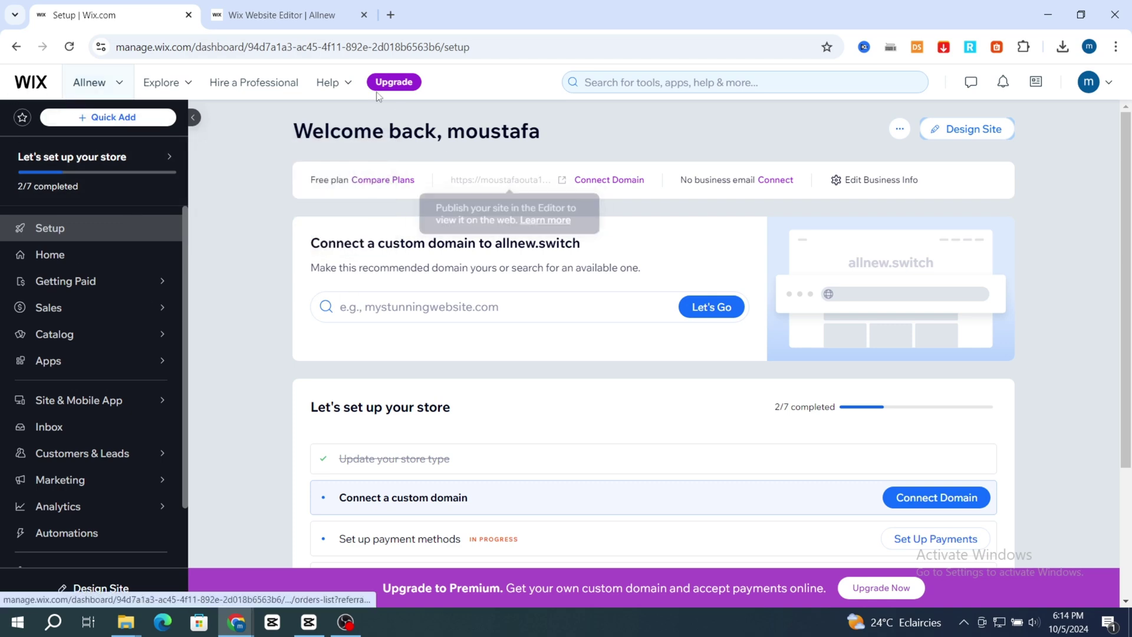
# Open the Allnew store site in the Wix editor from the dashboard's Design Site button.
pyautogui.click(962, 132)
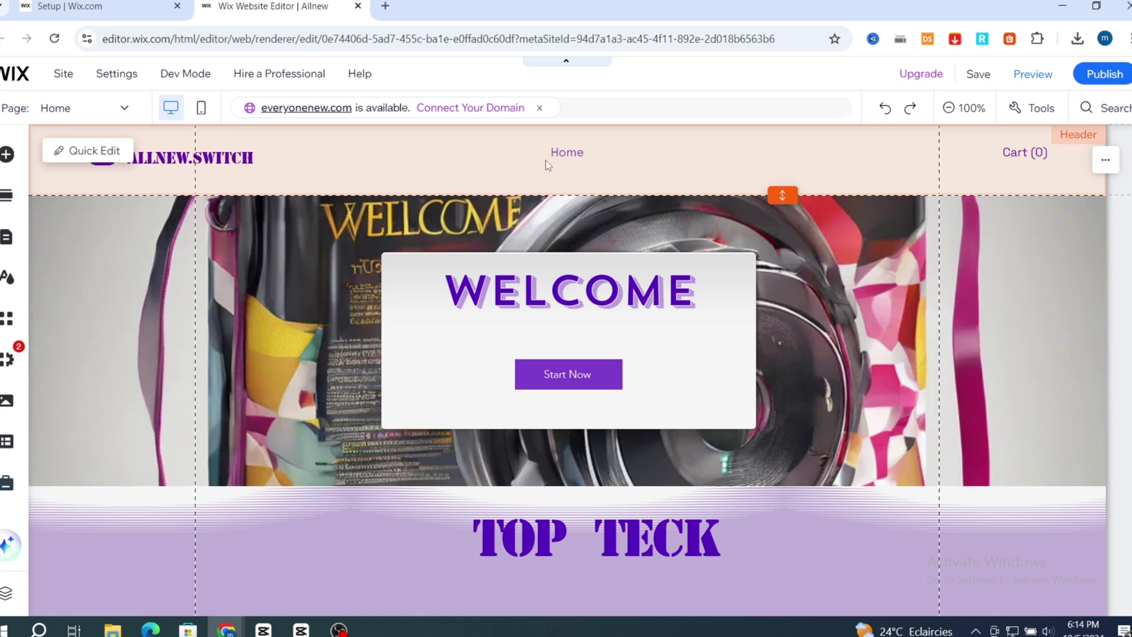
# Select the Home horizontal menu in the site header to bring up its design settings.
pyautogui.click(547, 160)
pyautogui.click(618, 197)
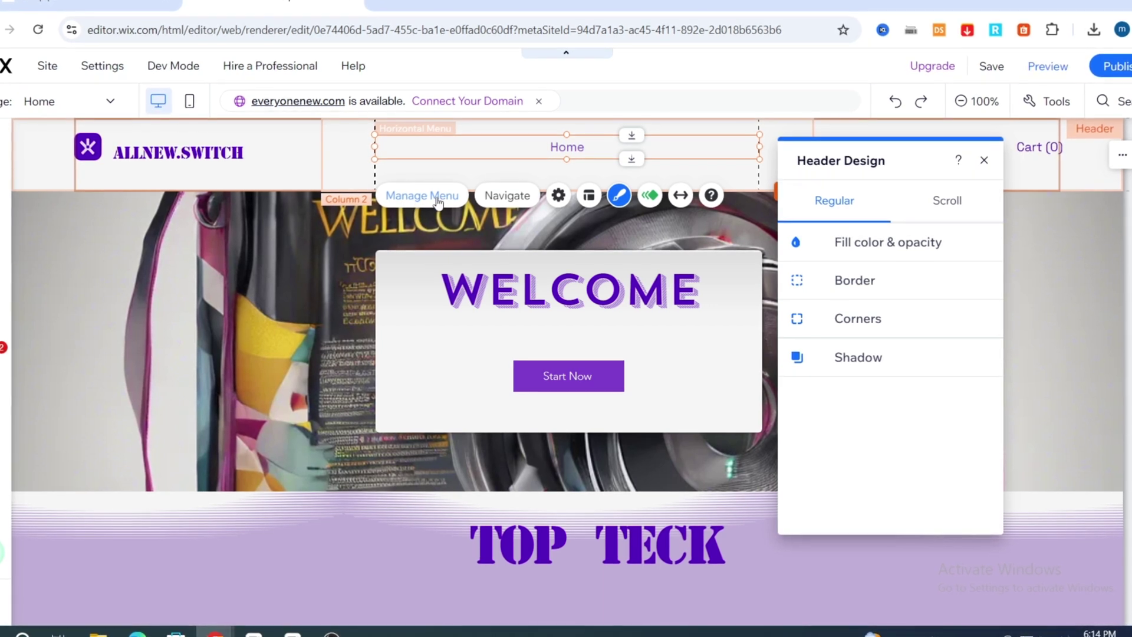
# Add a dropdown title named 'contact' to the site menu beside Home.
pyautogui.click(438, 202)
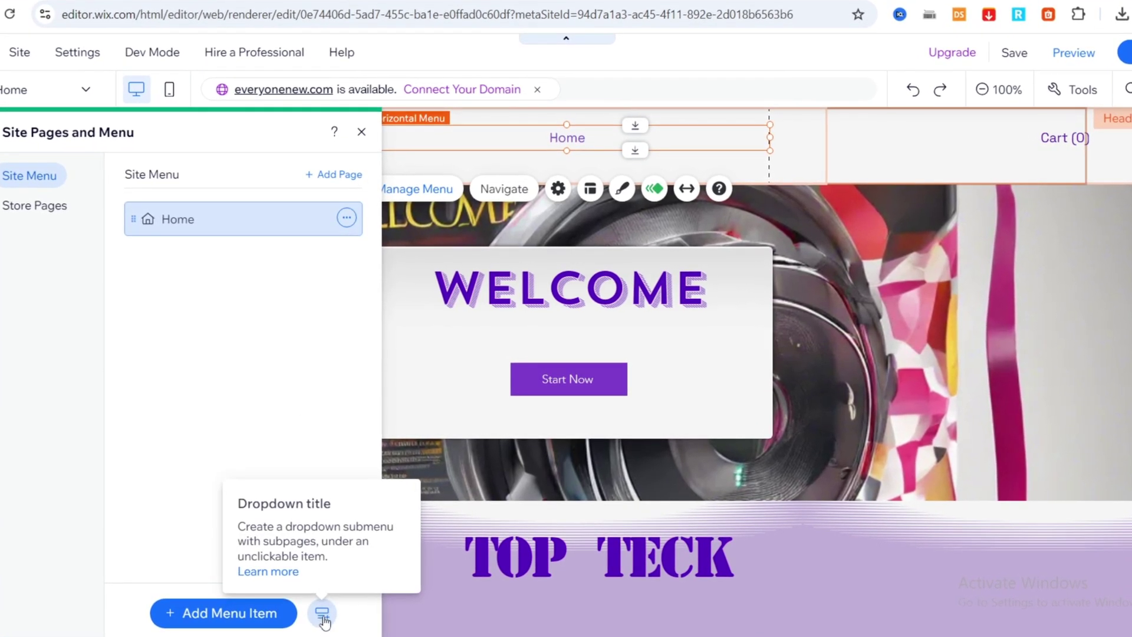
pyautogui.click(324, 615)
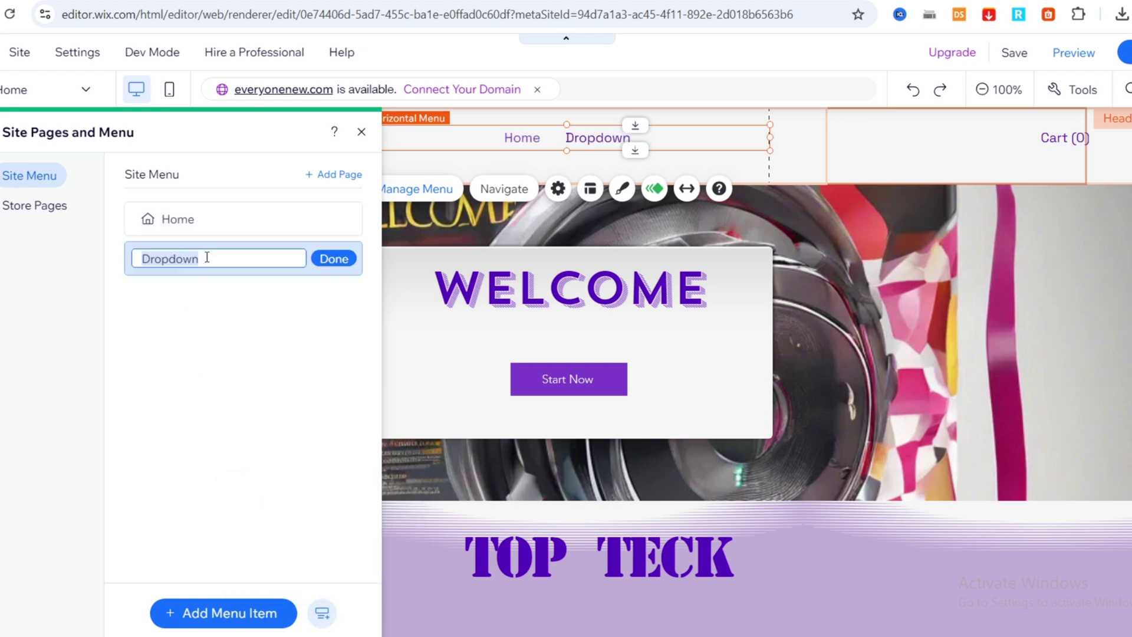
pyautogui.write('d')
pyautogui.click(334, 258)
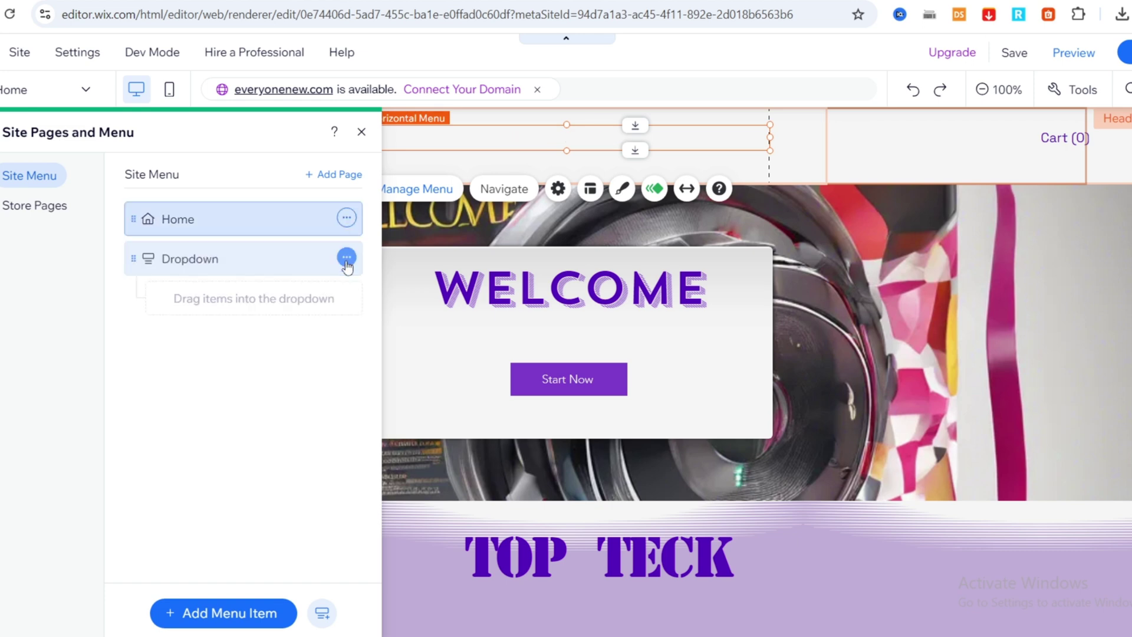
pyautogui.click(216, 615)
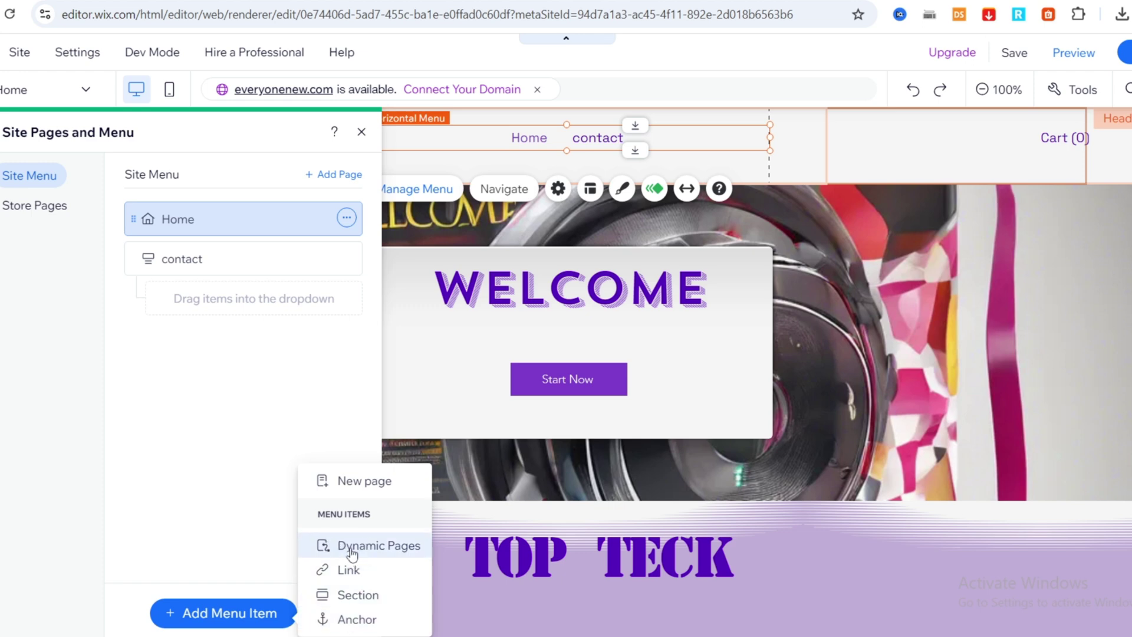
# Add an 'email' menu link pointing to the contact e-mail address.
pyautogui.click(354, 570)
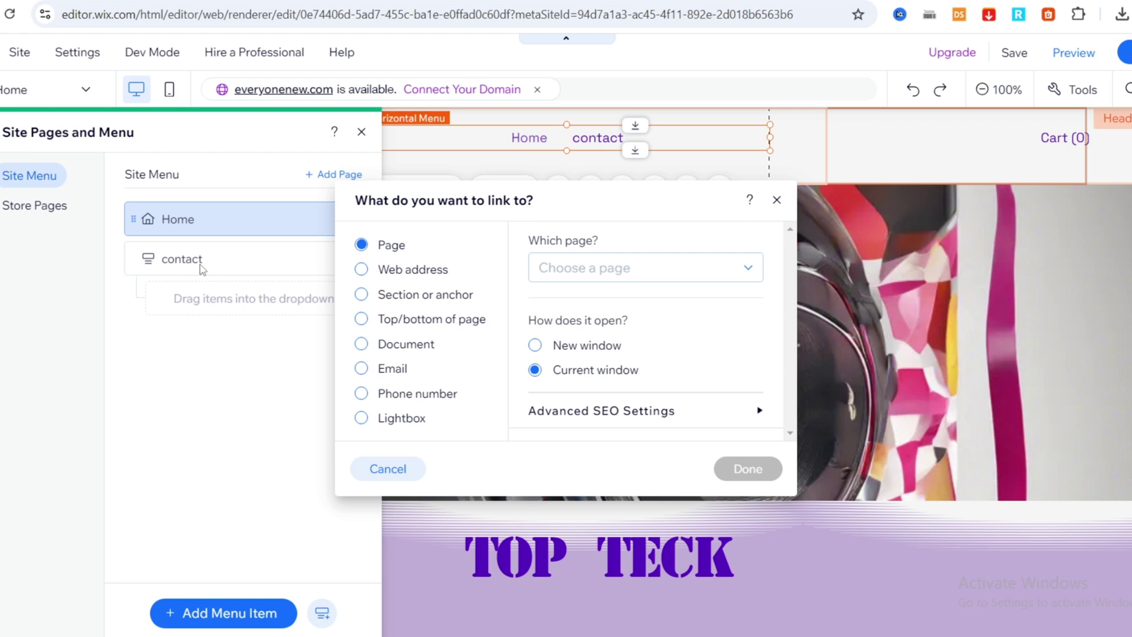
pyautogui.click(362, 369)
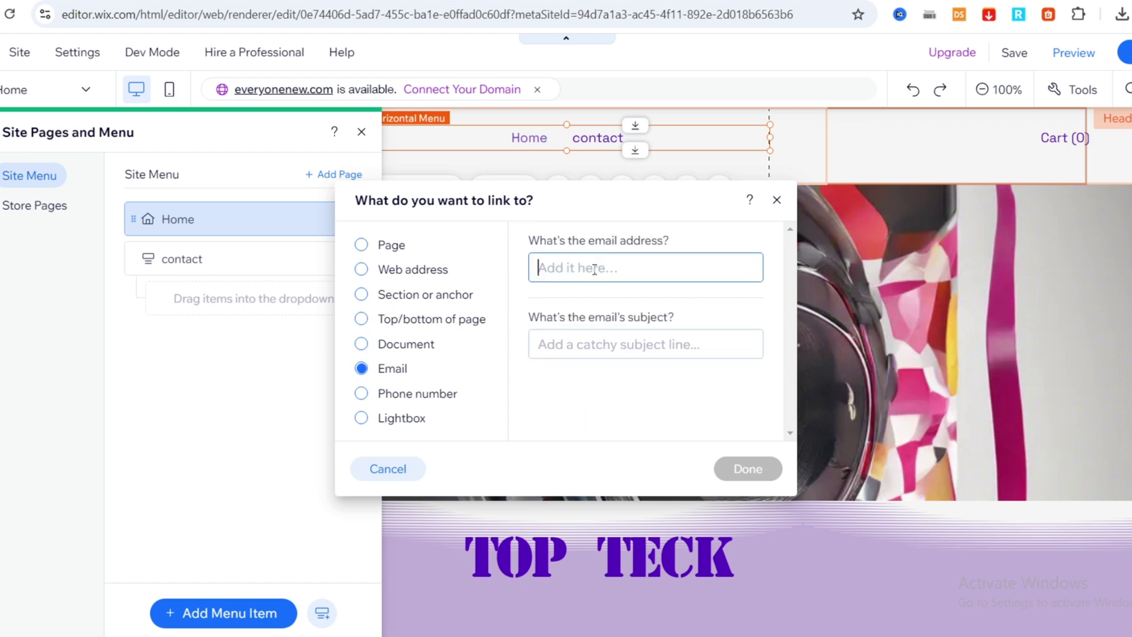
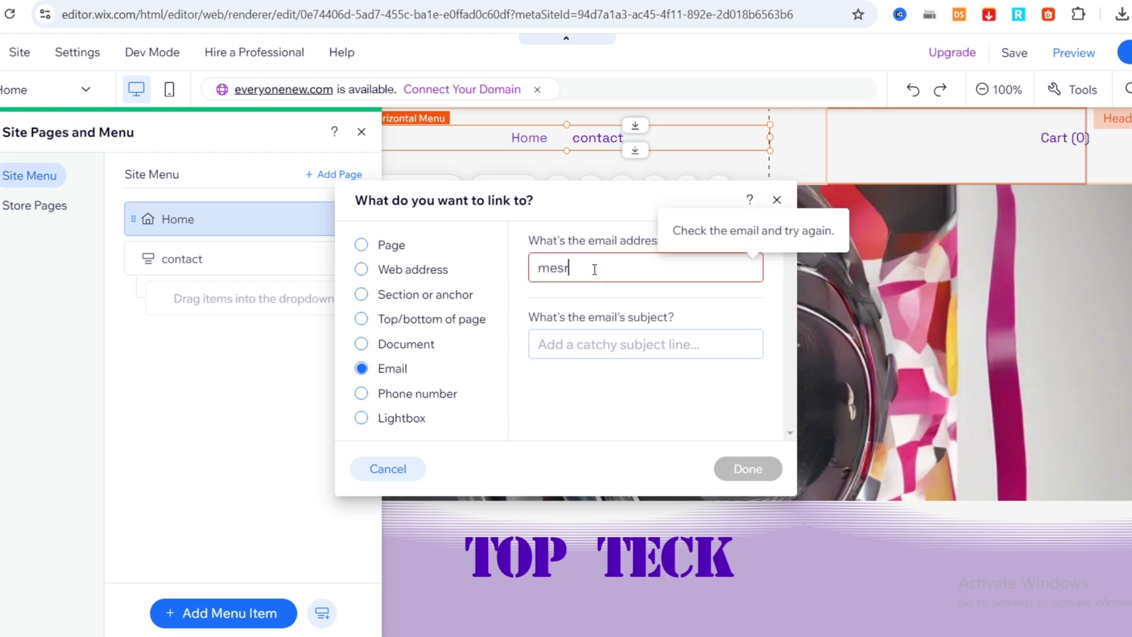
pyautogui.click(587, 267)
pyautogui.press('BackSpace')
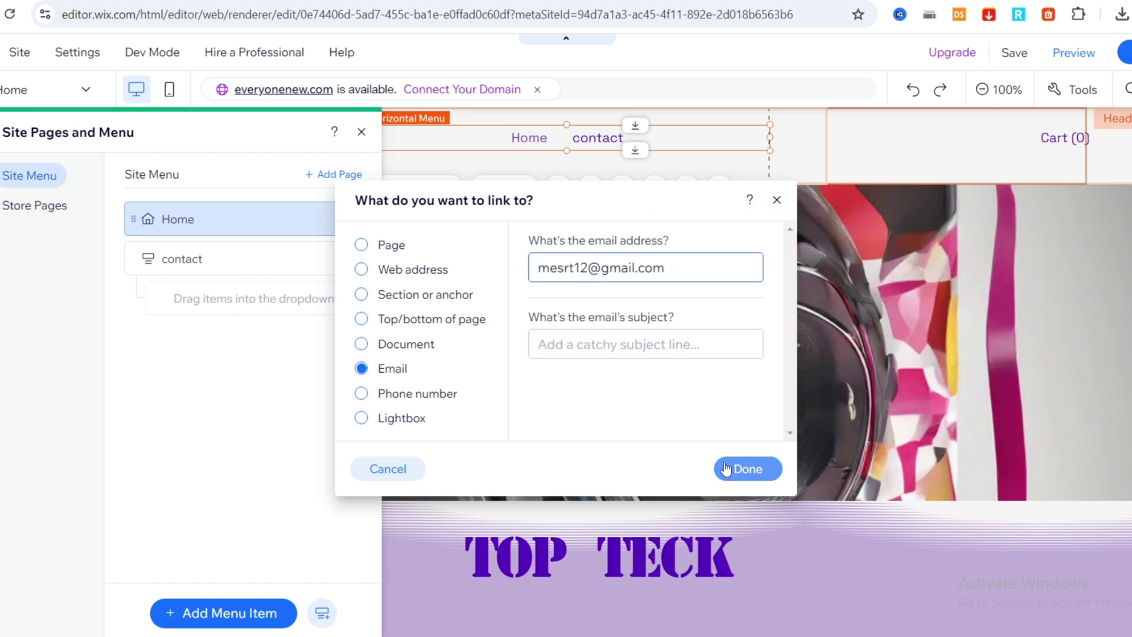
pyautogui.click(739, 475)
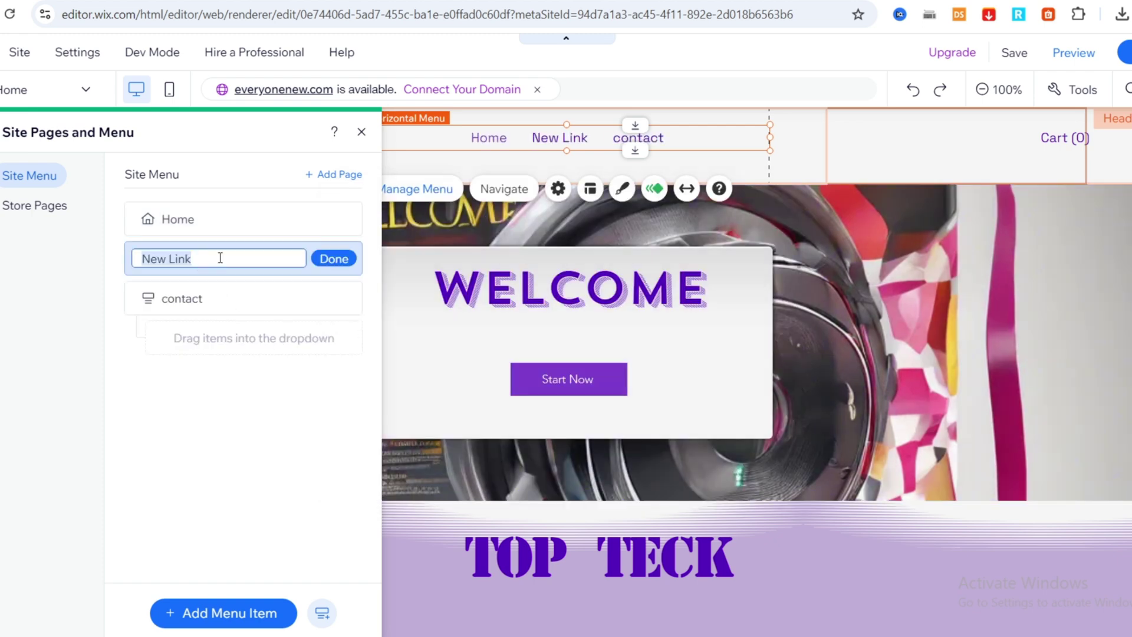
pyautogui.write('email')
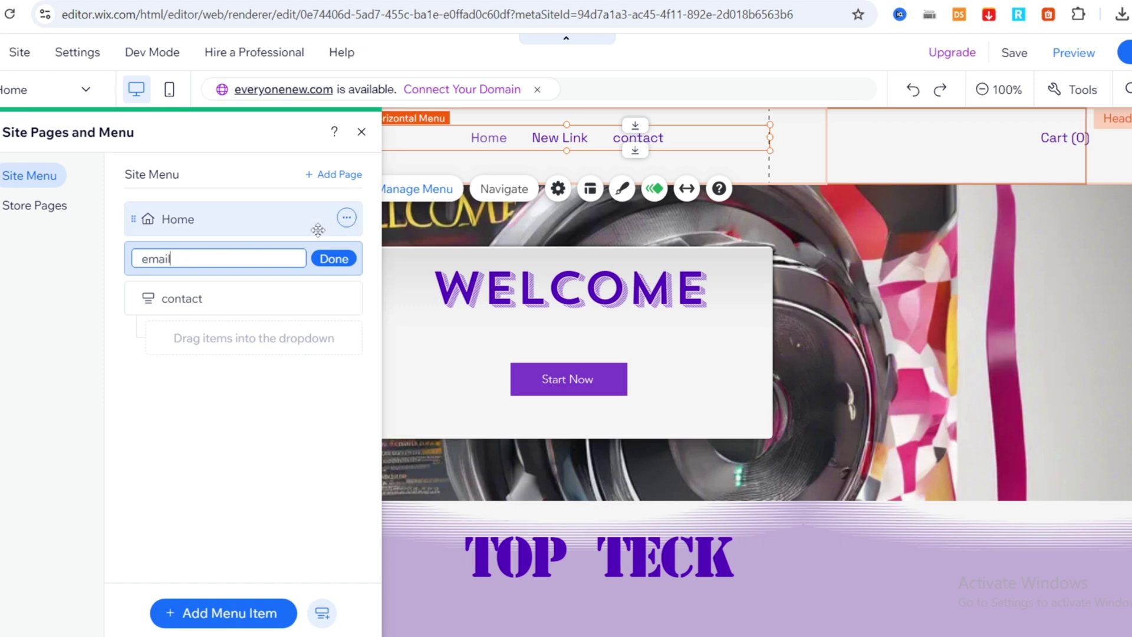
pyautogui.click(332, 258)
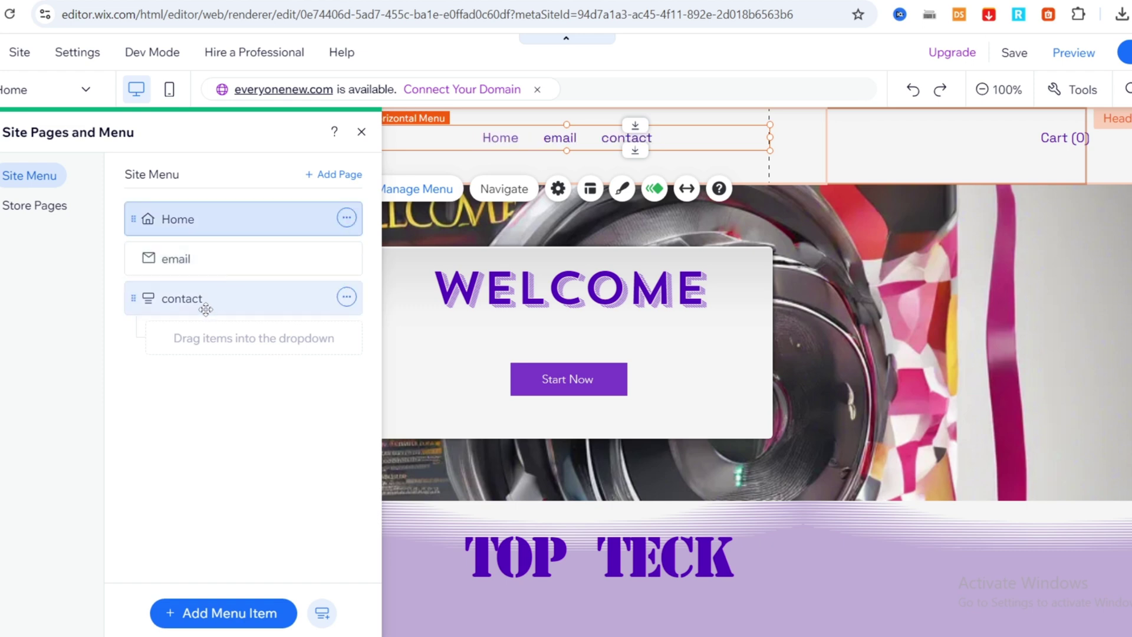
# Add a 'phone number' menu link that calls the contact phone number.
pyautogui.click(217, 614)
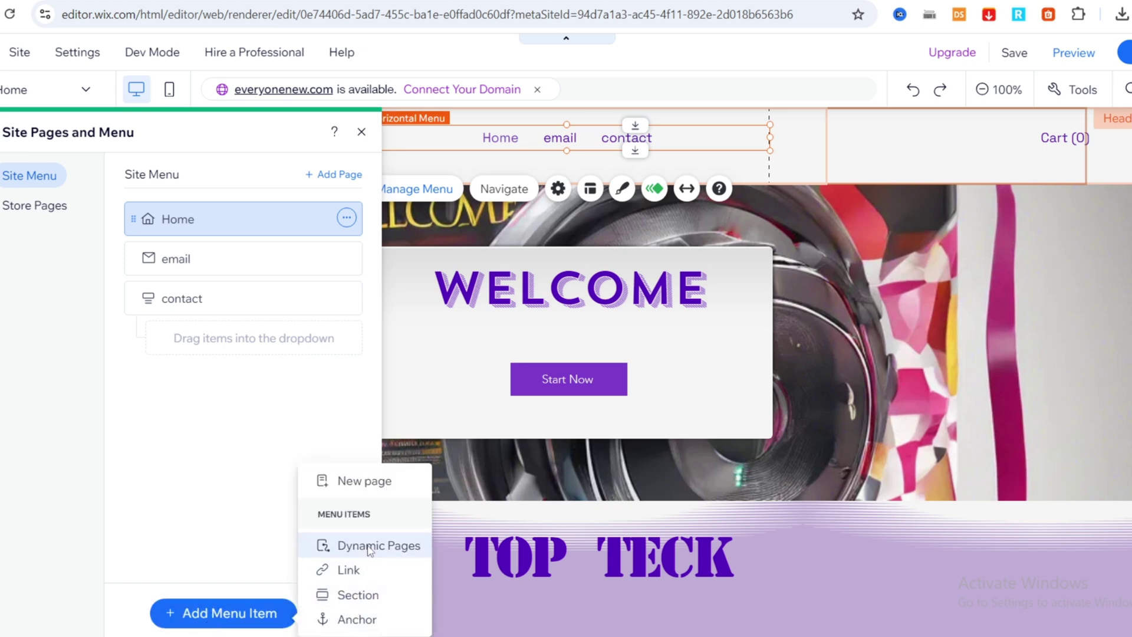
pyautogui.click(361, 570)
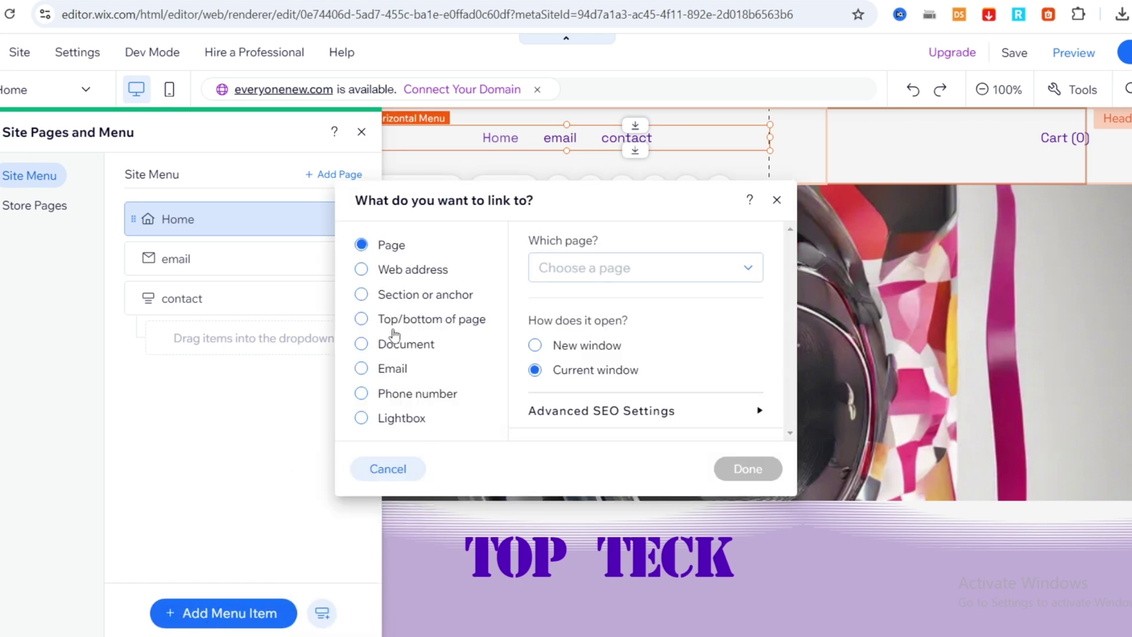
pyautogui.click(361, 394)
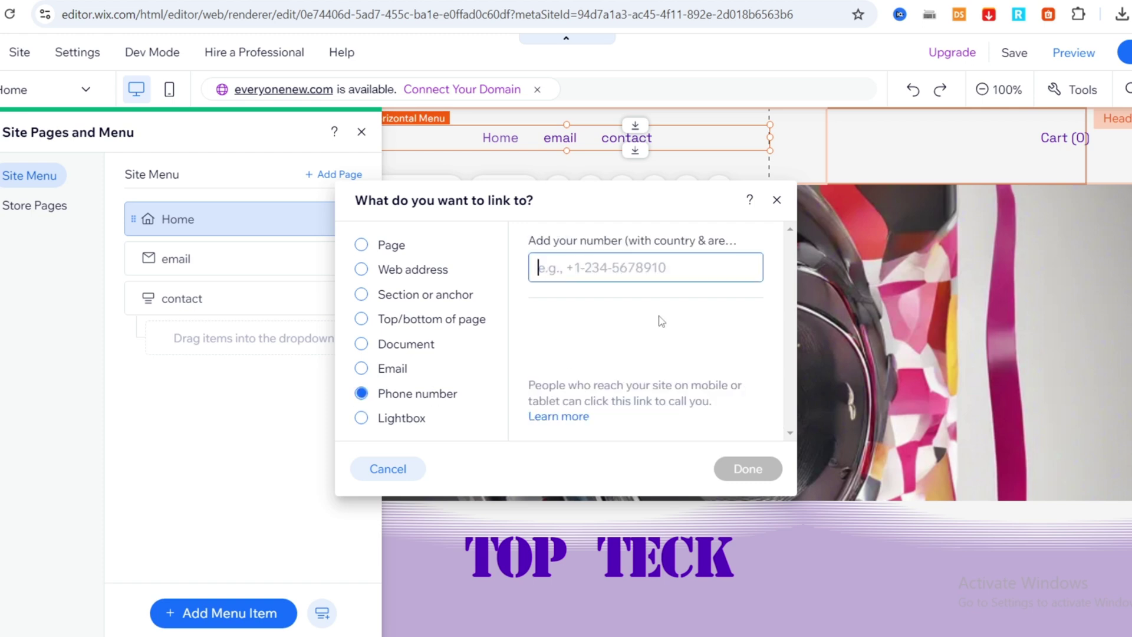
pyautogui.click(646, 276)
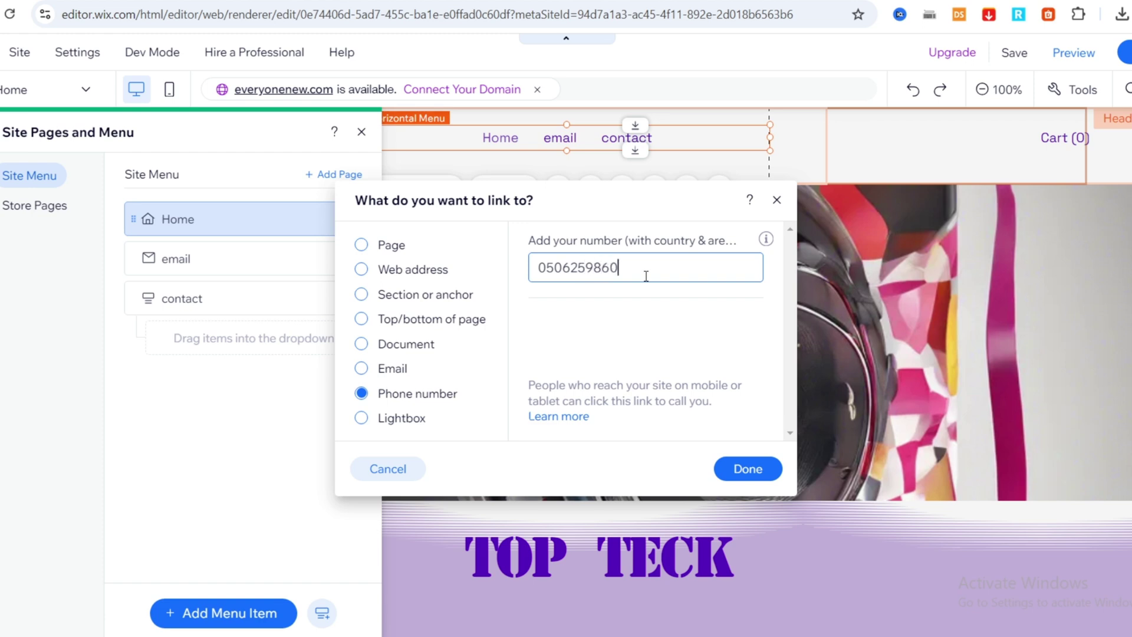
pyautogui.click(746, 469)
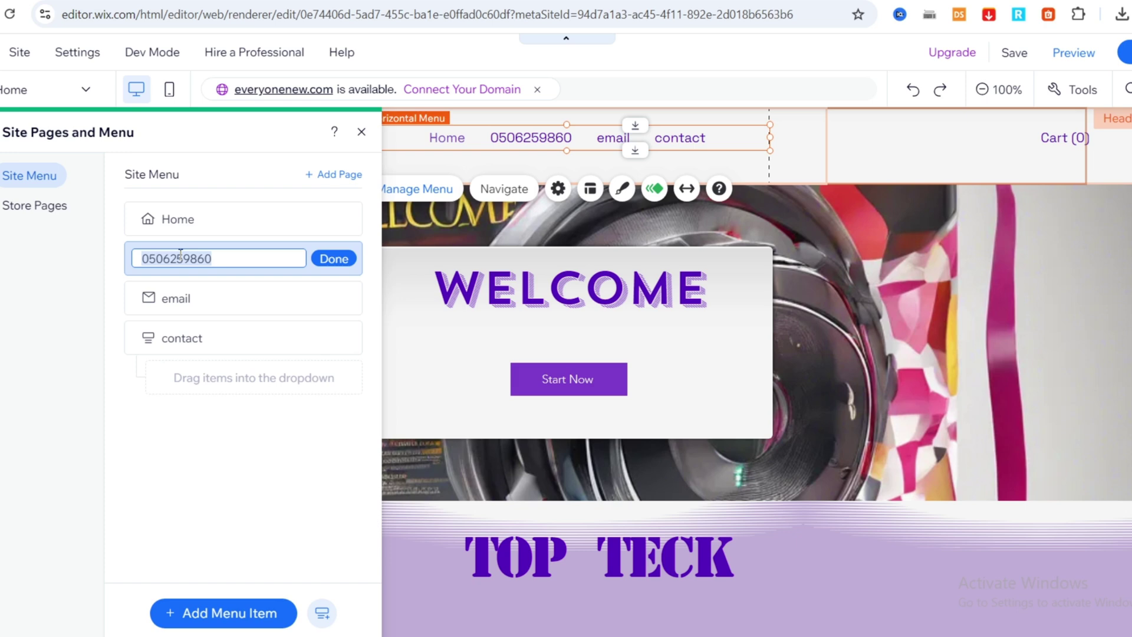
pyautogui.write('phone numb')
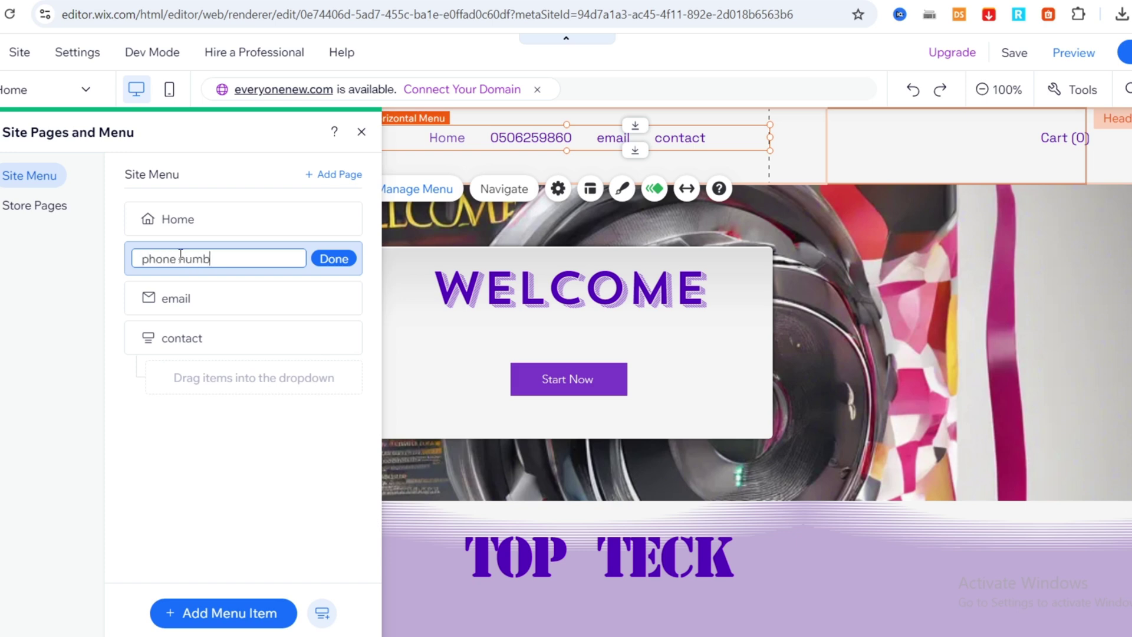
pyautogui.write('er')
pyautogui.click(334, 259)
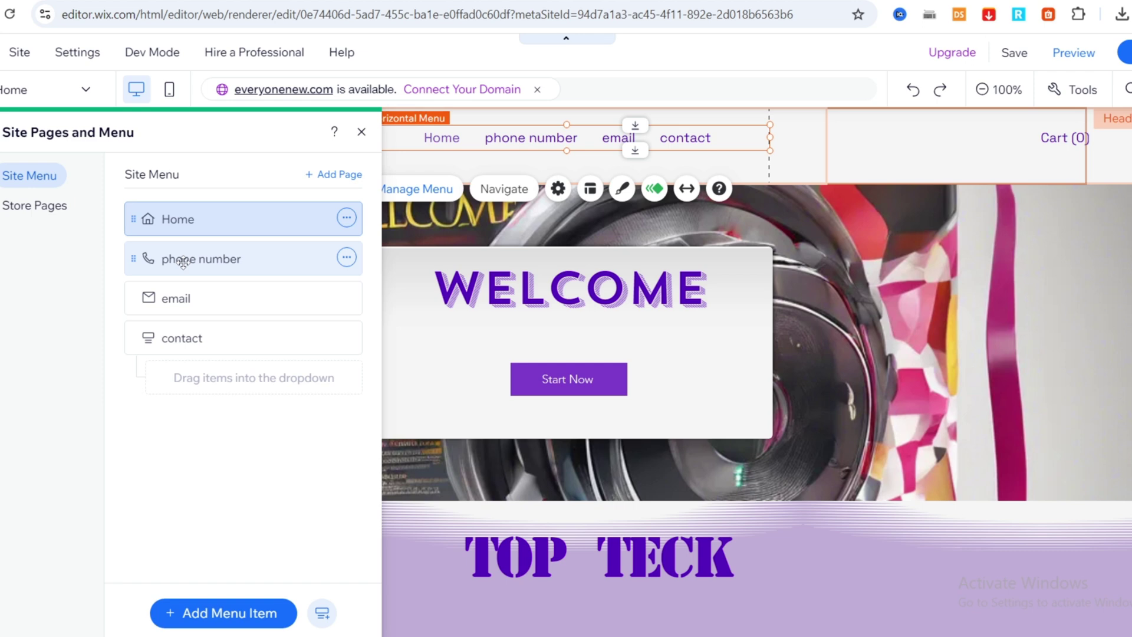
# Nest phone number and email under contact, then add a 'cataloge' dropdown title.
pyautogui.moveTo(184, 261); pyautogui.dragTo(206, 336)
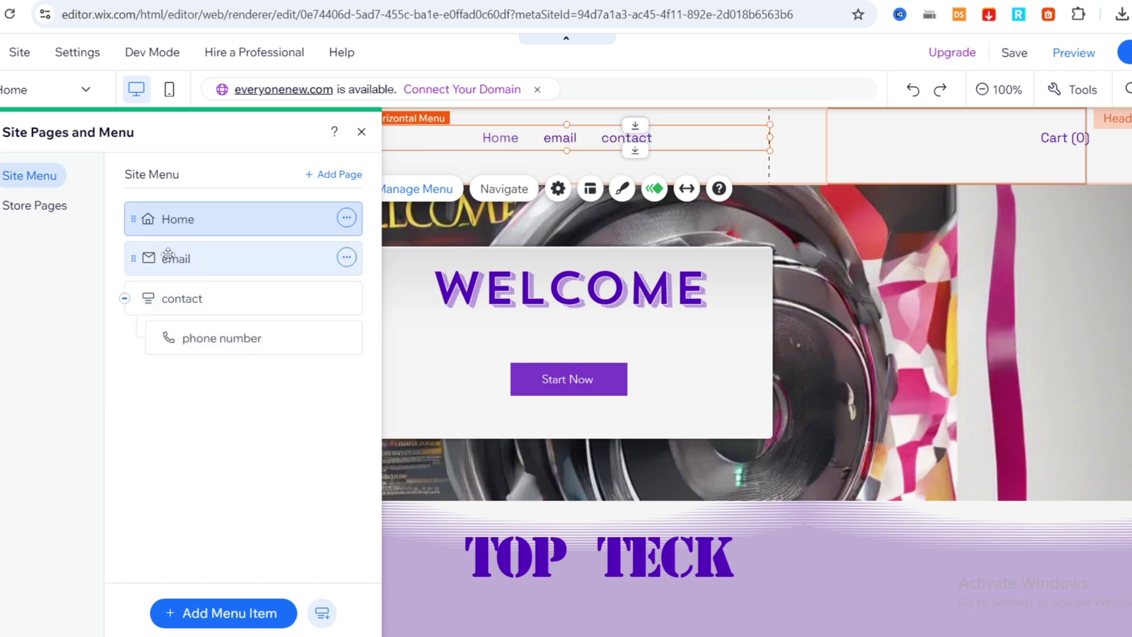
pyautogui.moveTo(177, 262); pyautogui.dragTo(208, 326)
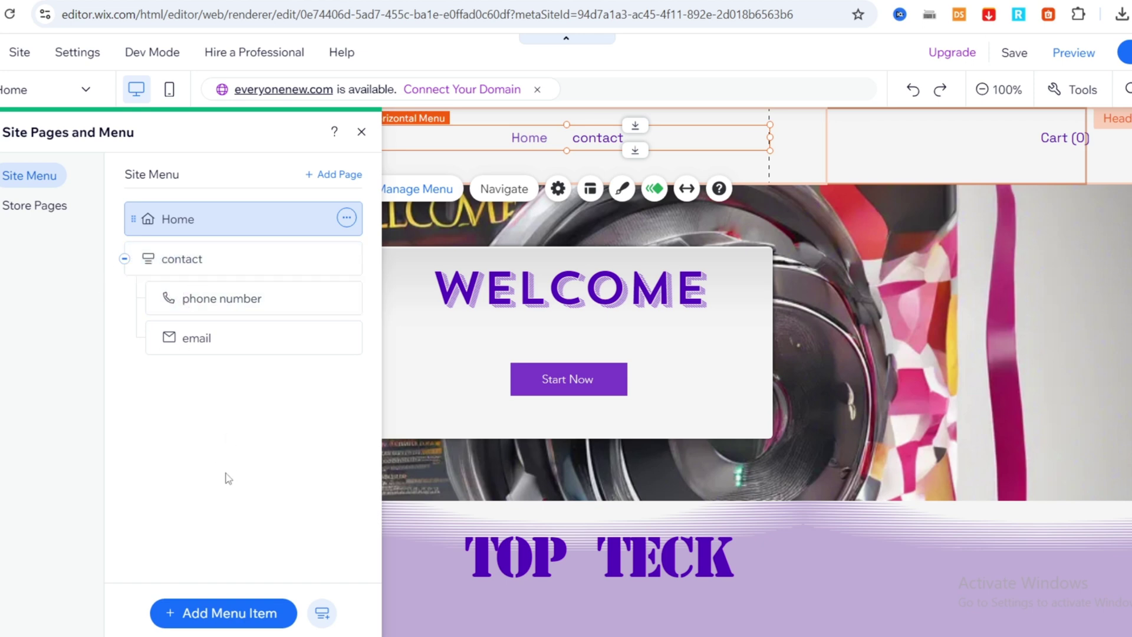
pyautogui.click(323, 614)
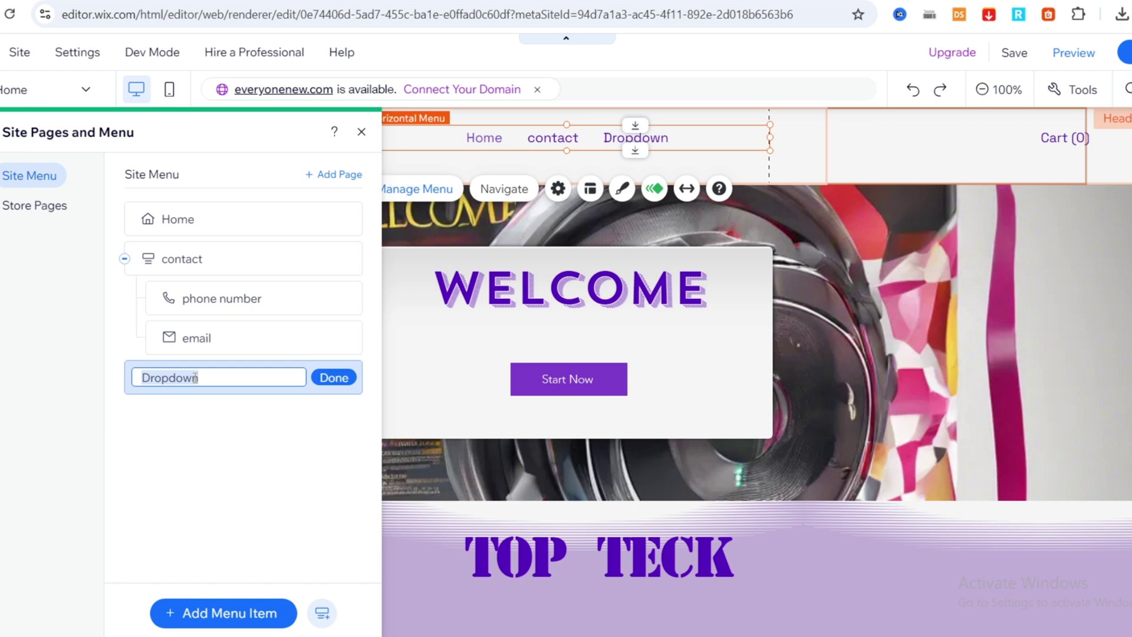
pyautogui.write('d')
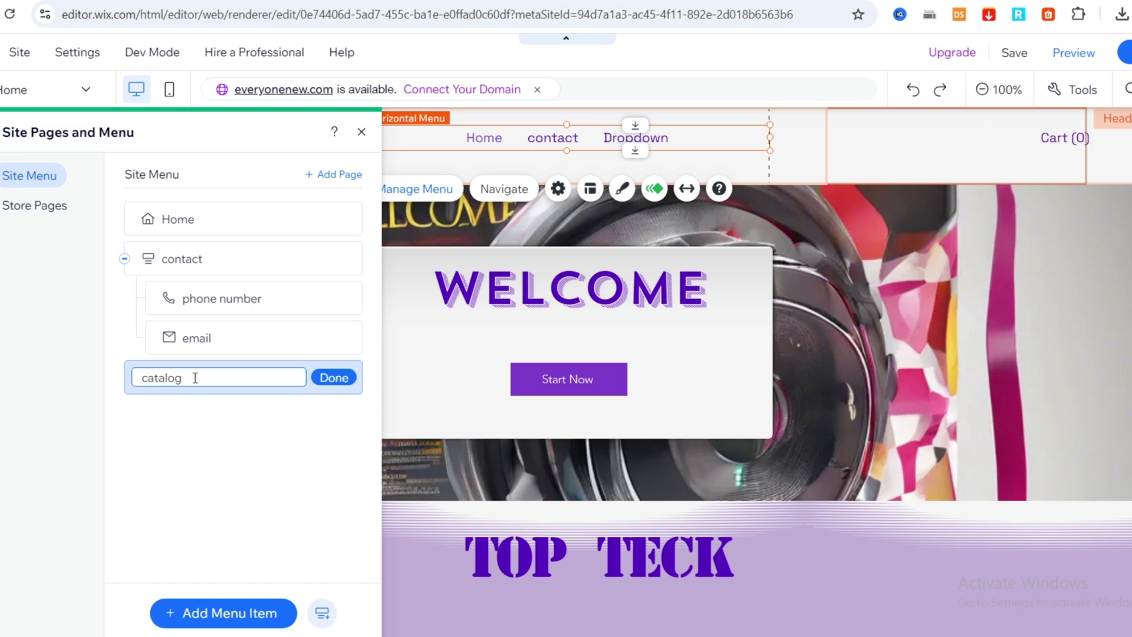
pyautogui.write('ataloge')
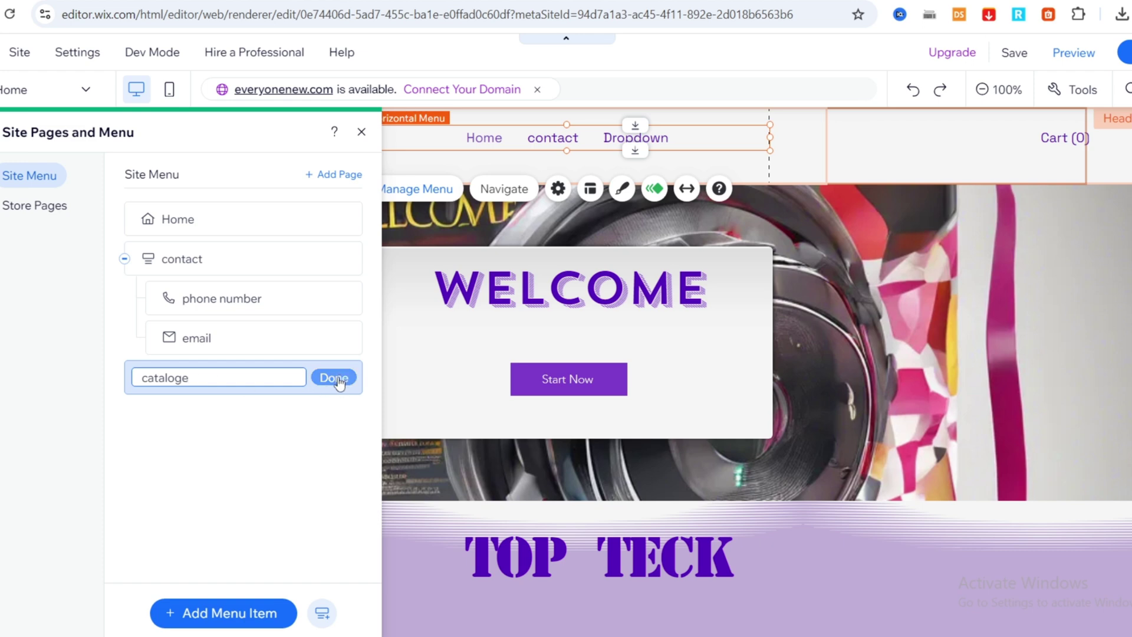
pyautogui.click(334, 378)
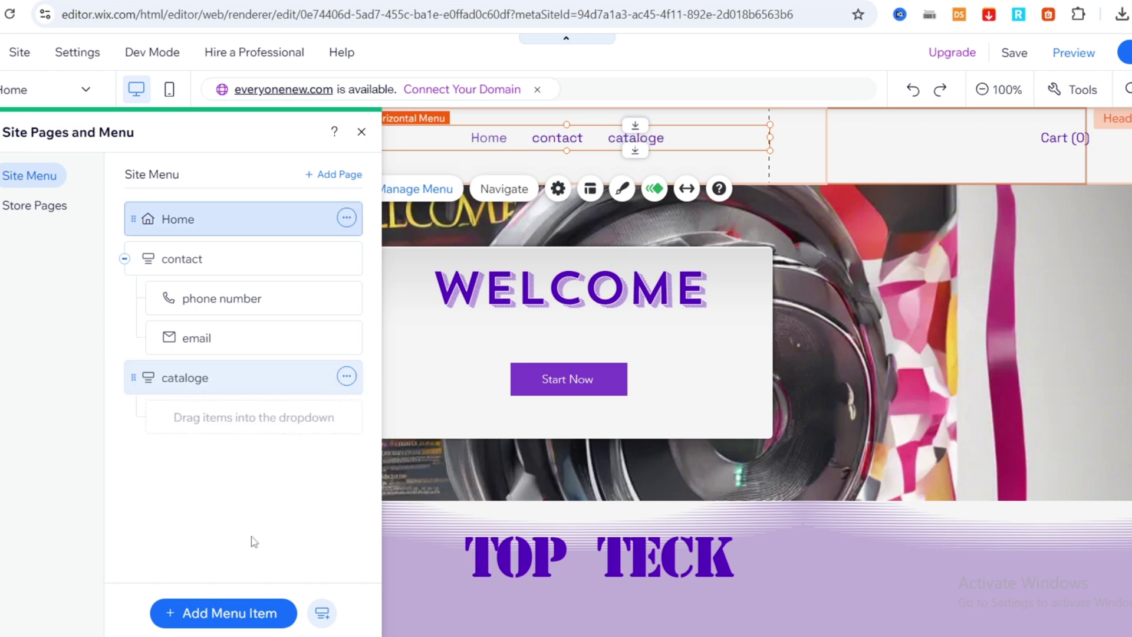
# Add an 'All Products' menu link to the store's Category Page.
pyautogui.click(230, 616)
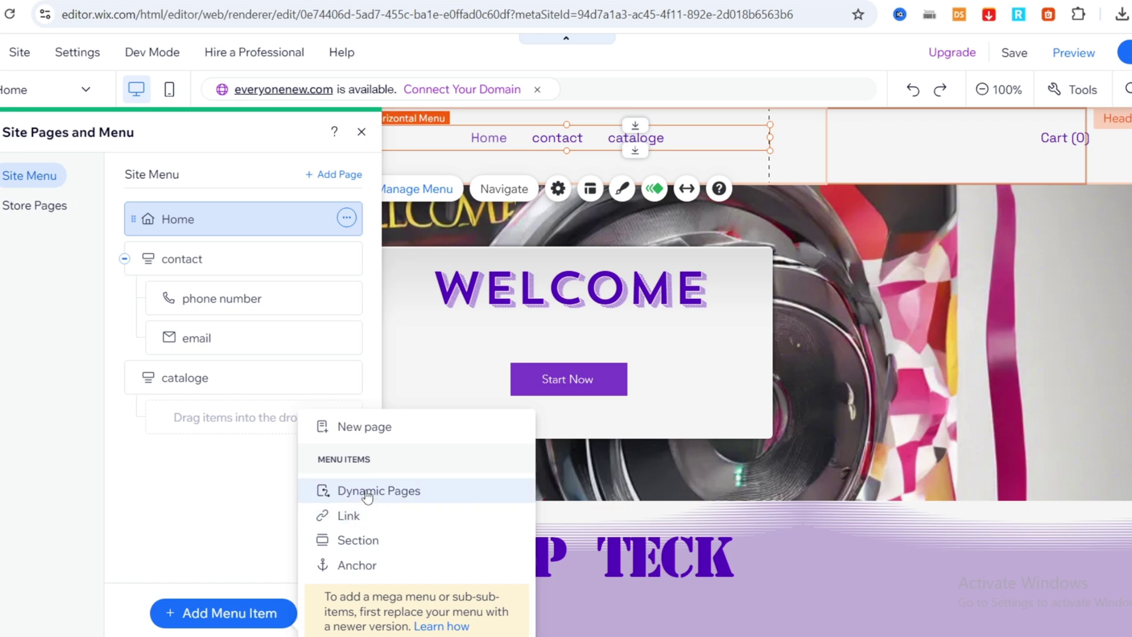
pyautogui.click(354, 515)
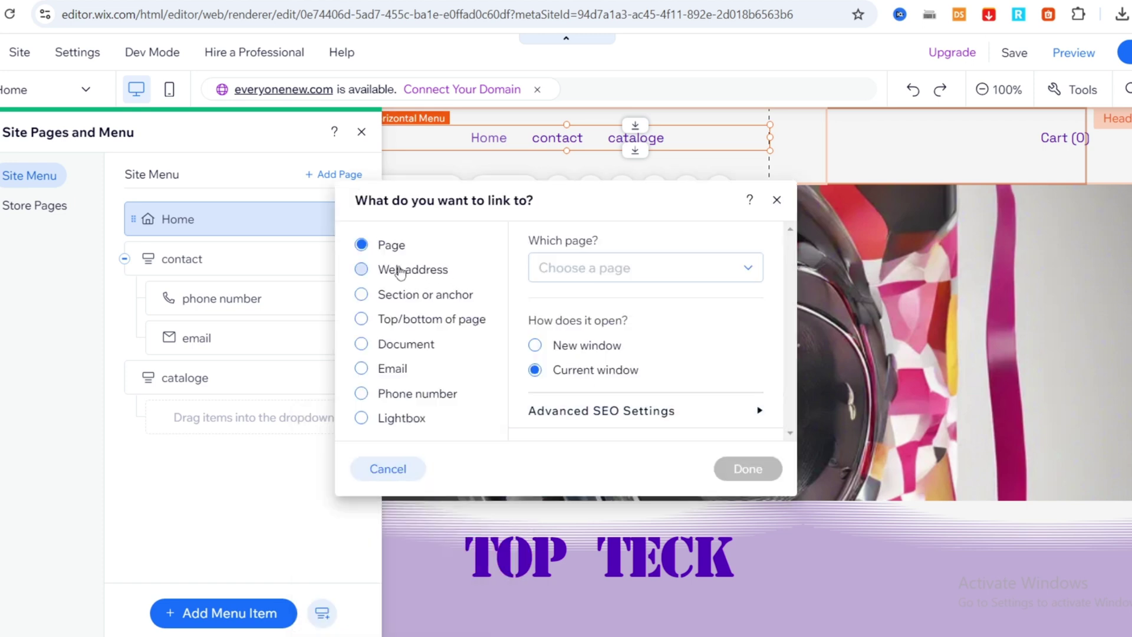
pyautogui.click(601, 280)
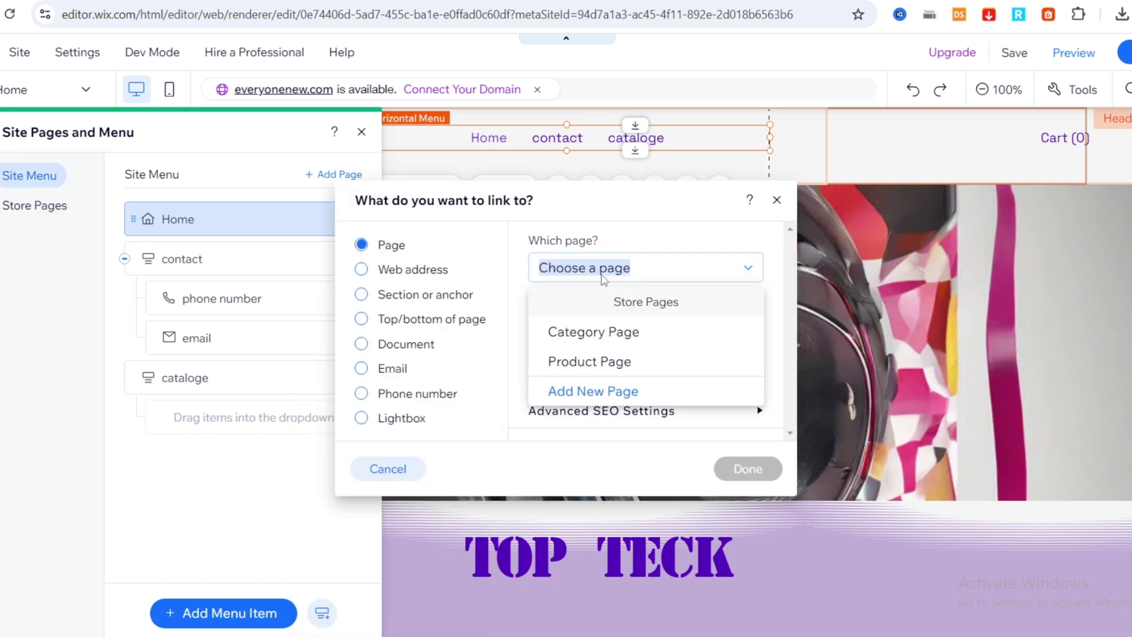
pyautogui.click(581, 339)
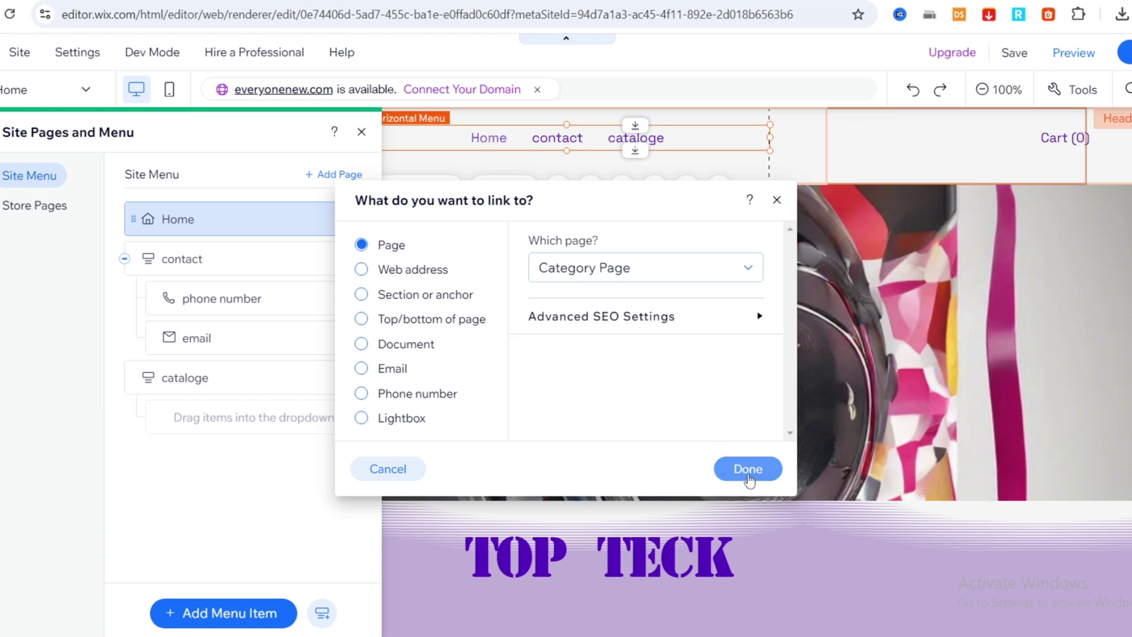
pyautogui.click(748, 469)
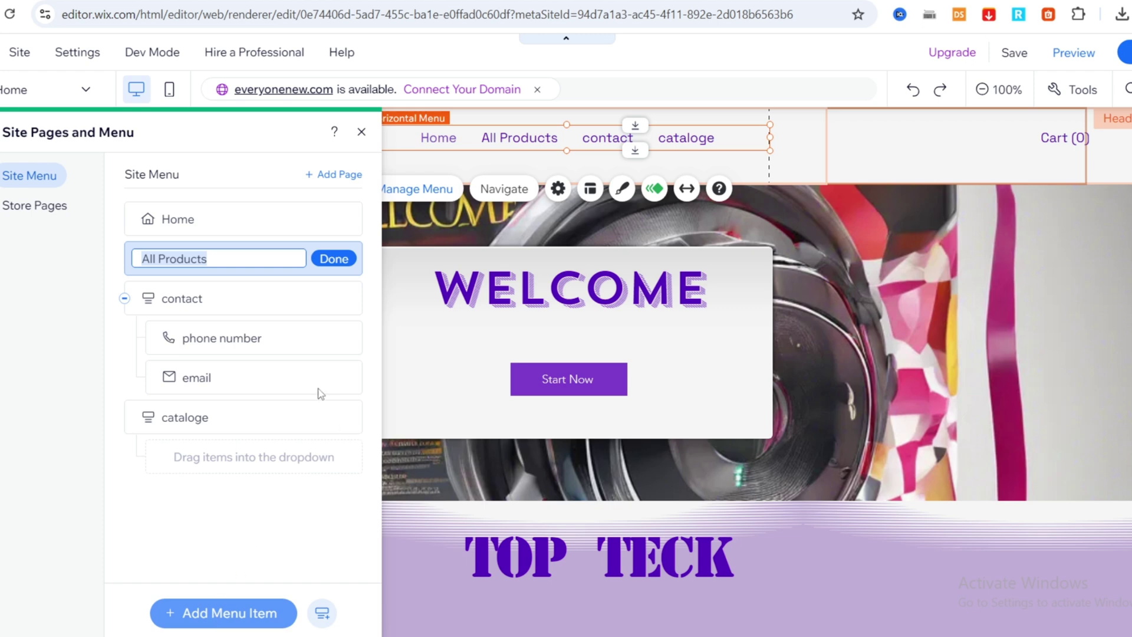
pyautogui.click(268, 613)
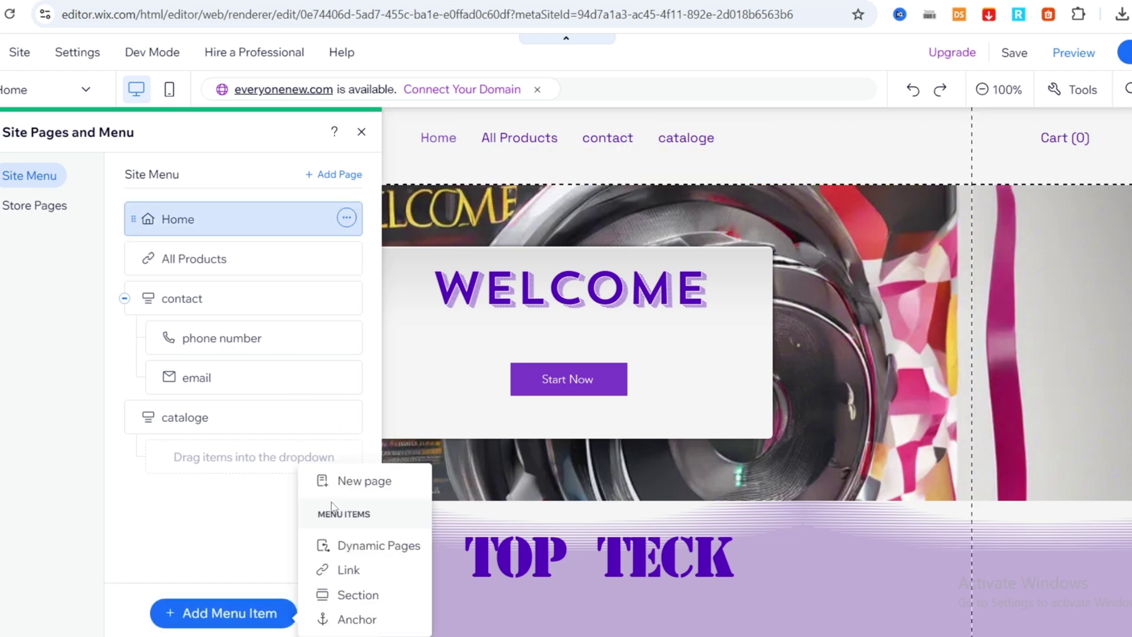
# Add a menu link named 'product' targeting the store's Product Page.
pyautogui.click(358, 547)
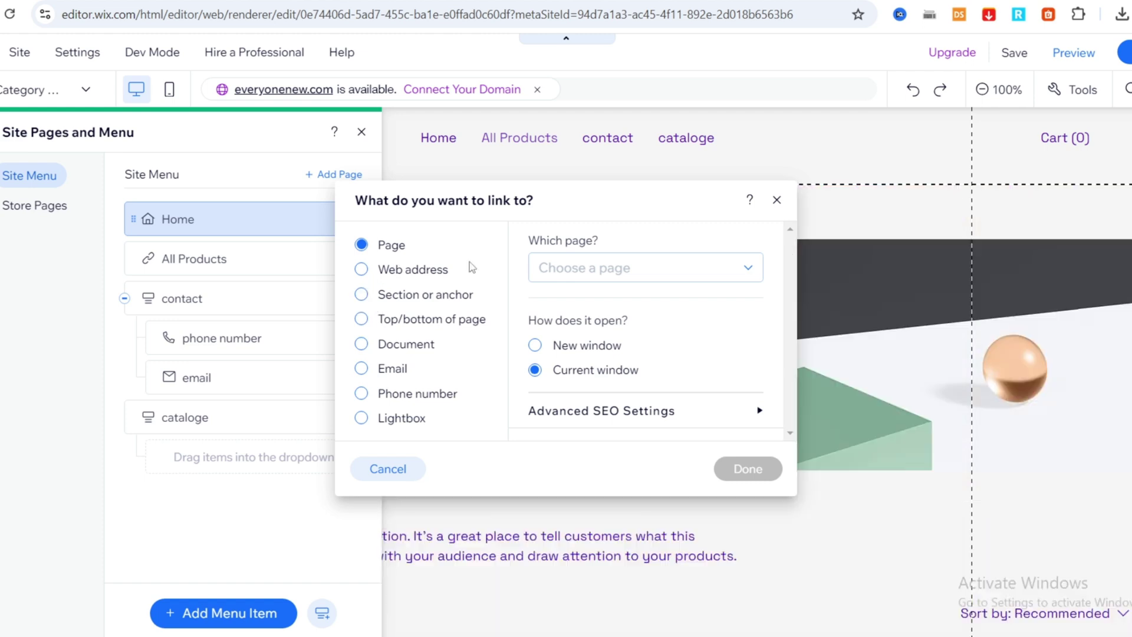
pyautogui.click(617, 270)
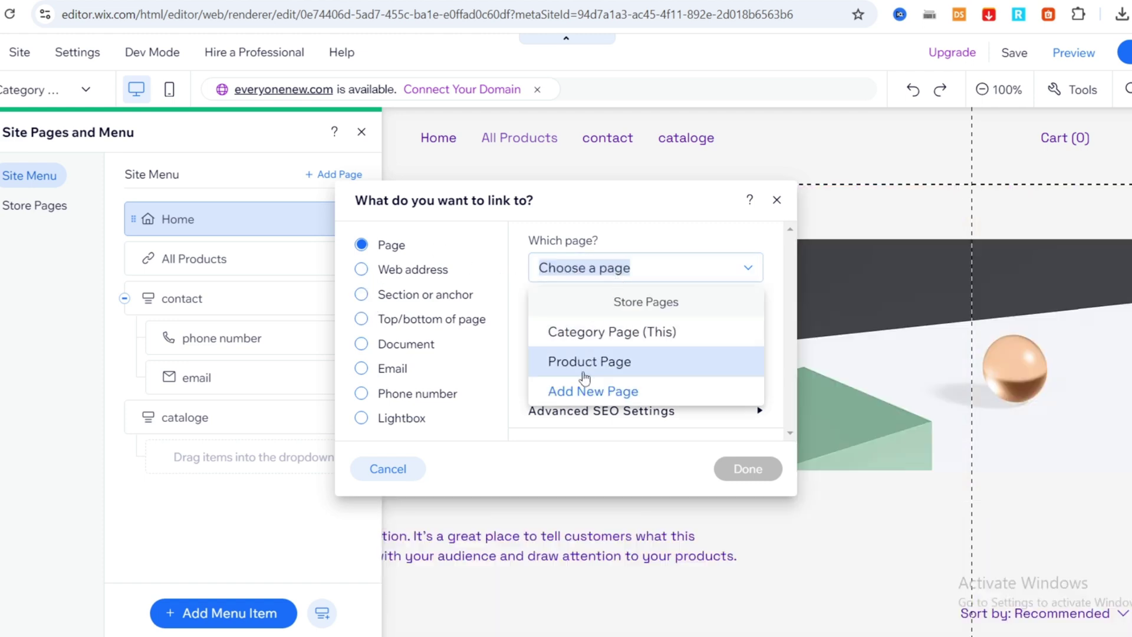
pyautogui.click(582, 372)
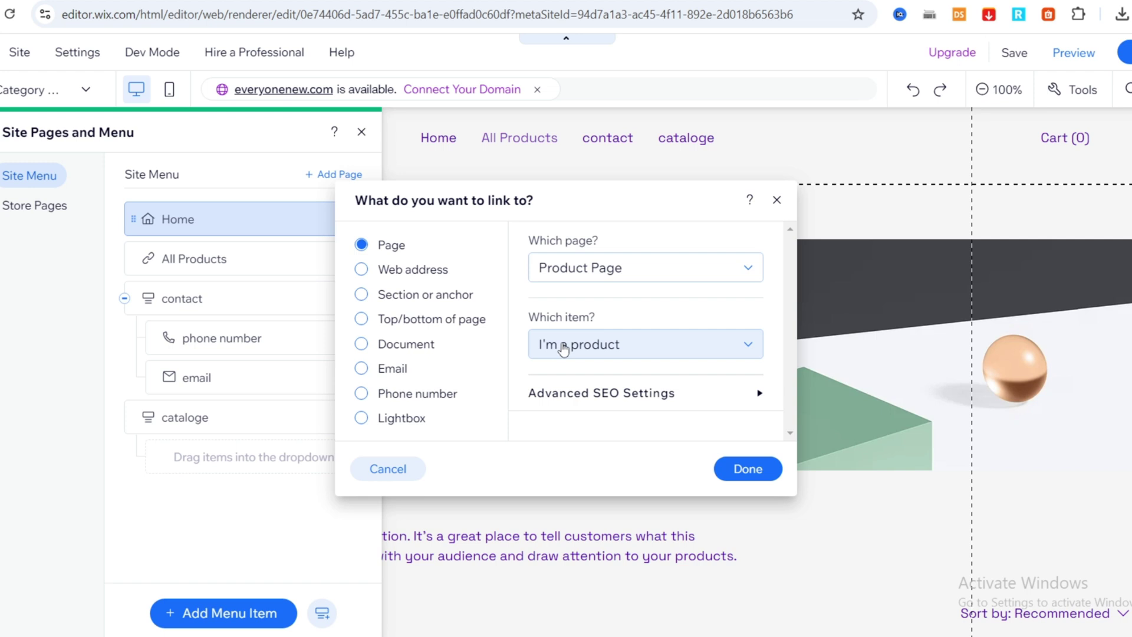
pyautogui.click(647, 284)
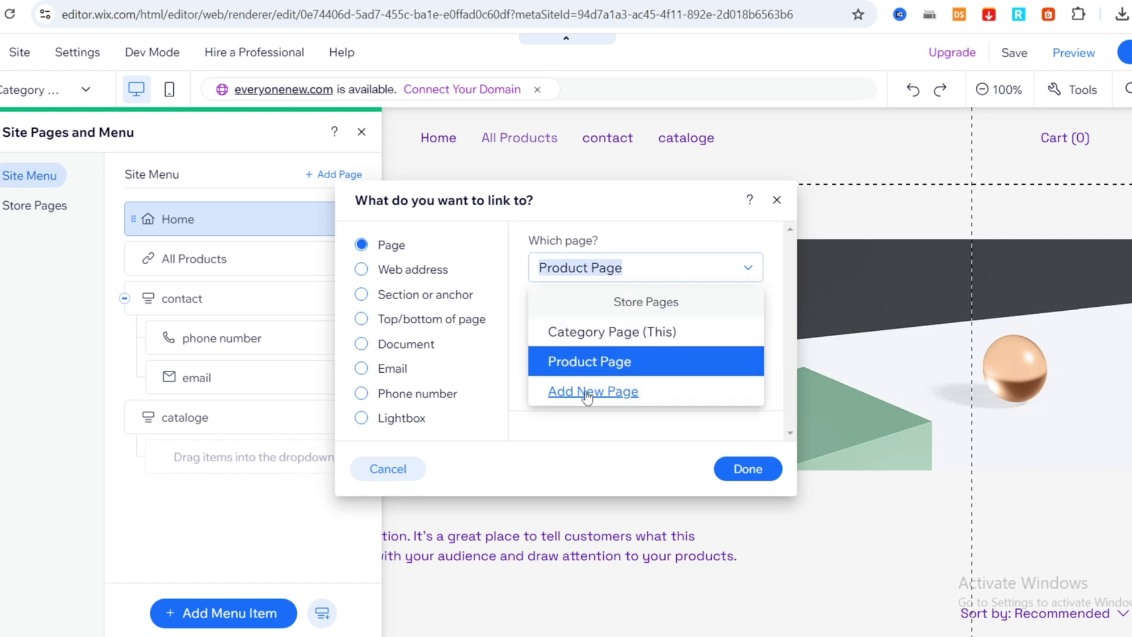
pyautogui.click(742, 471)
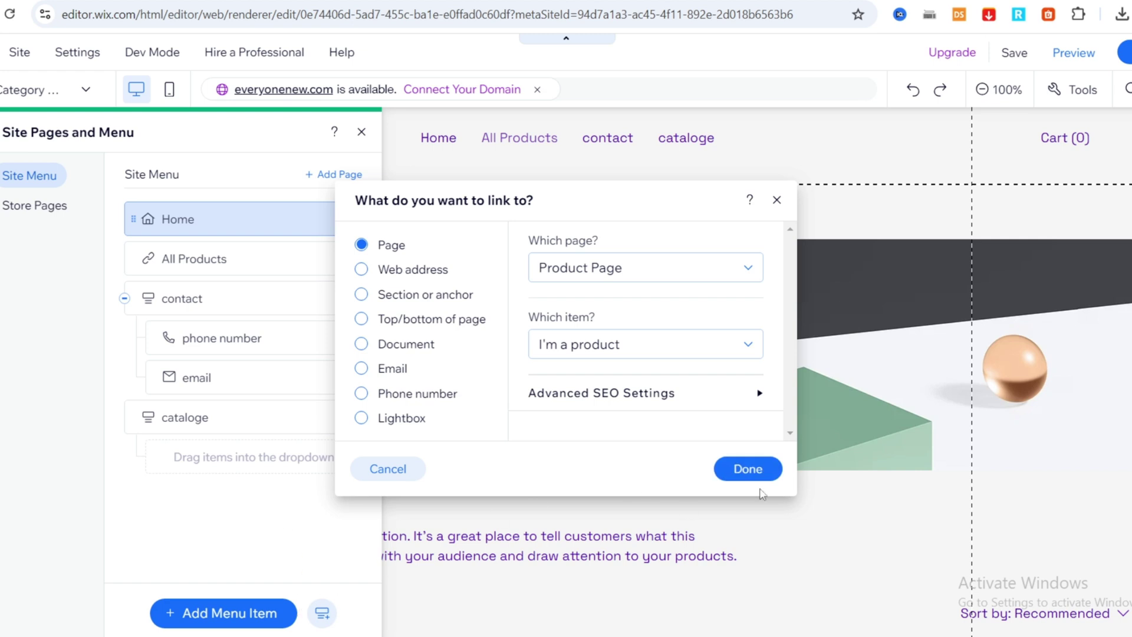
pyautogui.click(748, 470)
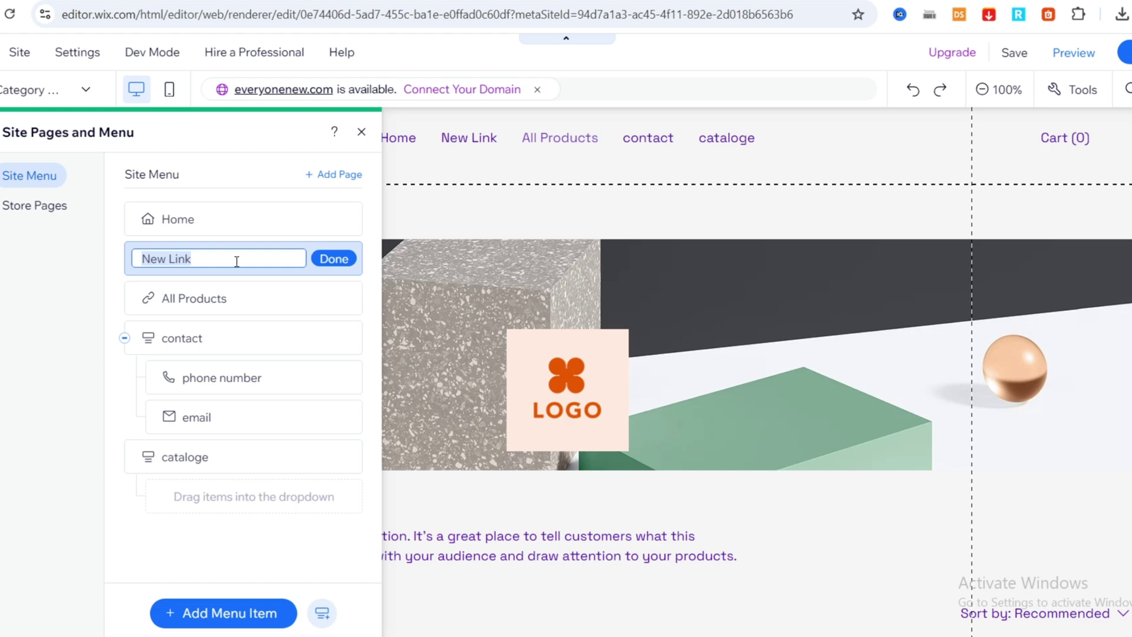
pyautogui.write('product')
pyautogui.press('Return')
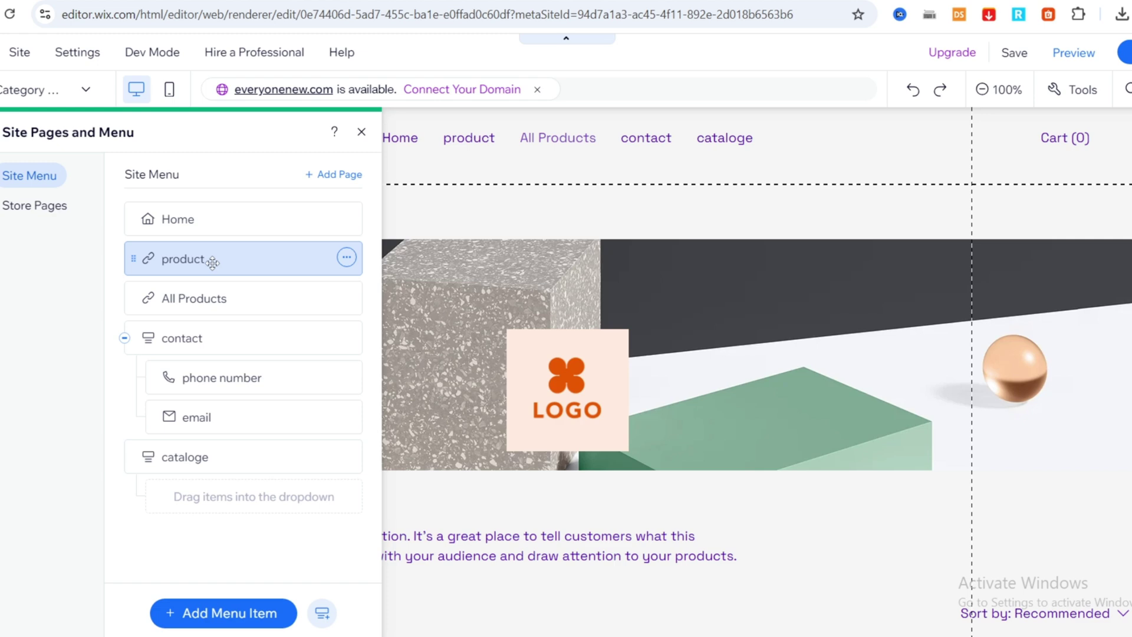
# Move product and All Products into the cataloge dropdown and close the Site Pages and Menu panel.
pyautogui.moveTo(213, 263); pyautogui.dragTo(220, 459)
pyautogui.moveTo(195, 258); pyautogui.dragTo(218, 469)
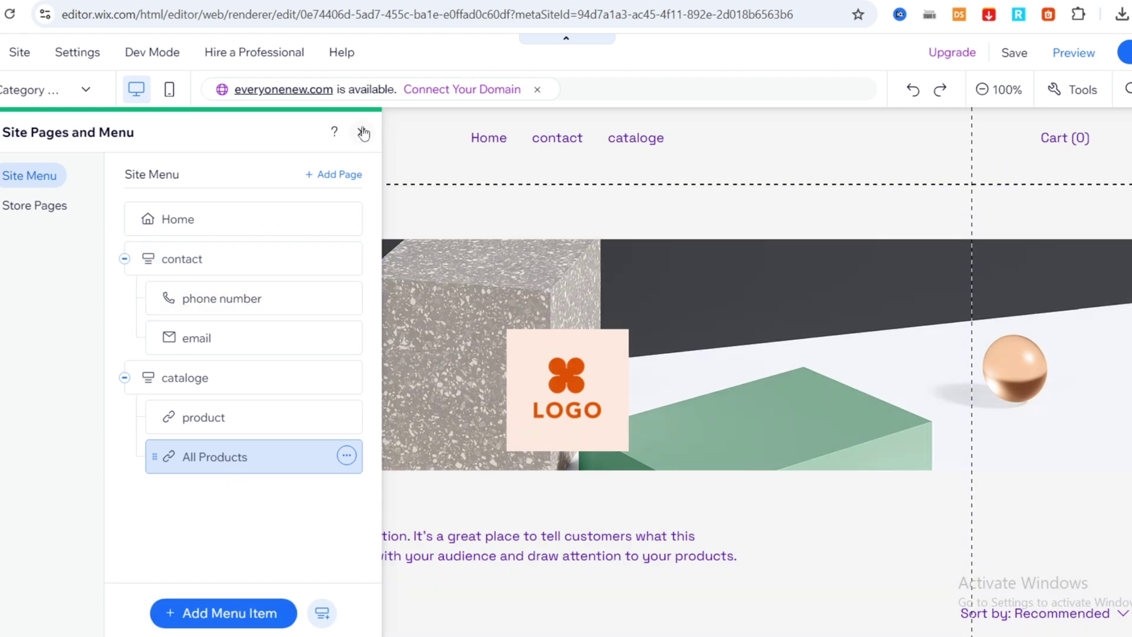
pyautogui.click(361, 131)
pyautogui.moveTo(1126, 52)
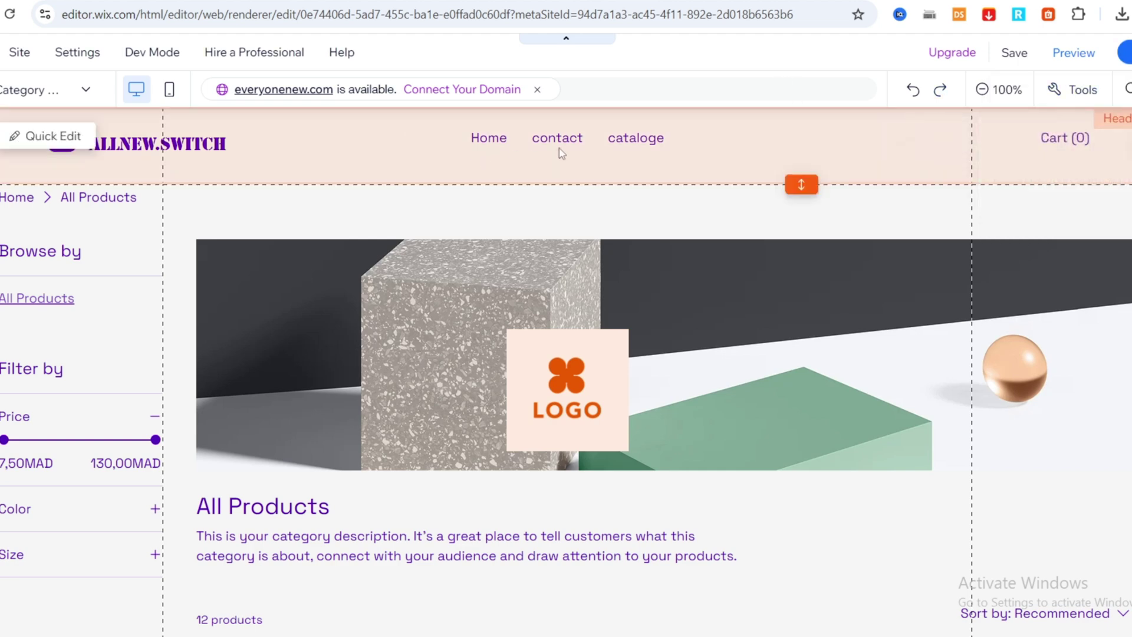
# Preview the site and check the cataloge and contact header dropdowns.
pyautogui.click(1074, 53)
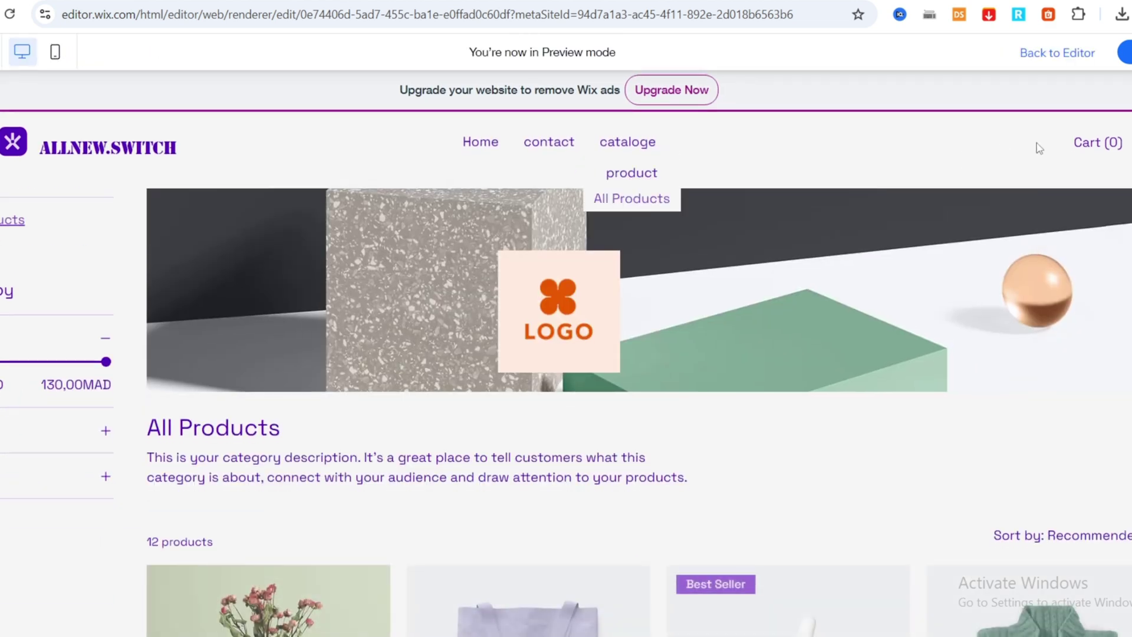
pyautogui.scroll(-2, 470, 157)
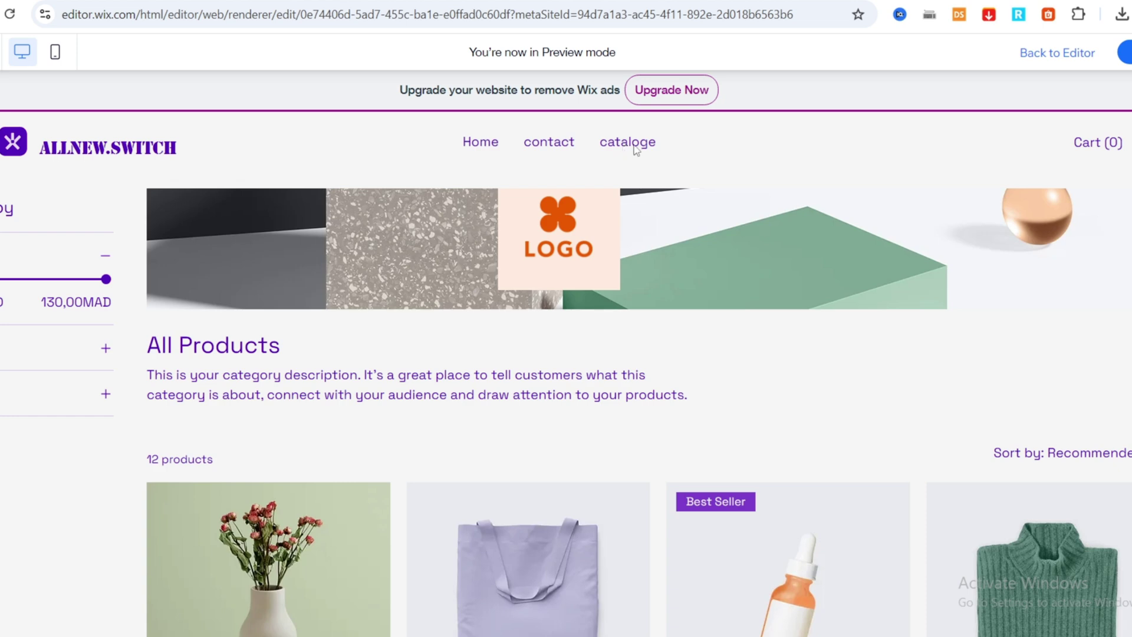
pyautogui.moveTo(635, 149)
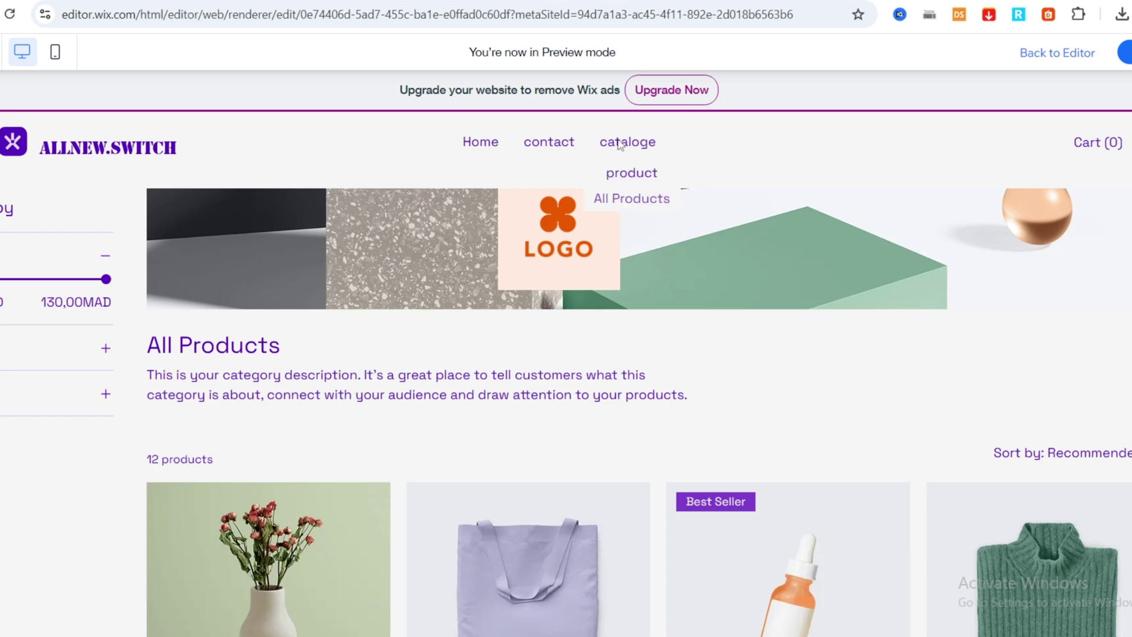
pyautogui.moveTo(554, 144)
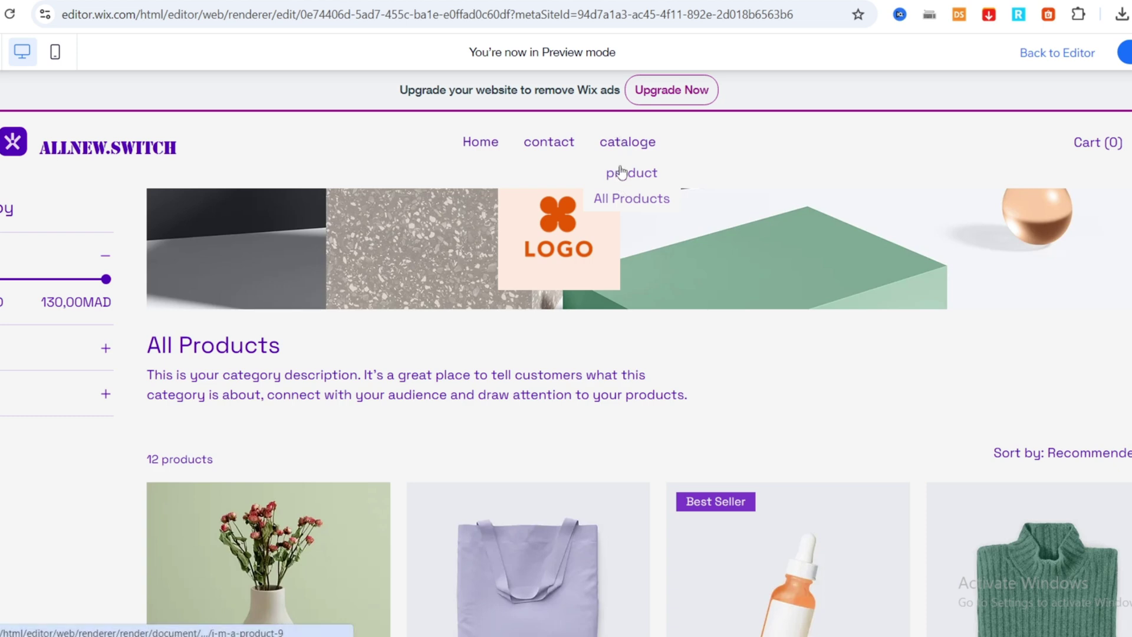
# Open All Products from the cataloge dropdown and scroll through the category page.
pyautogui.click(632, 202)
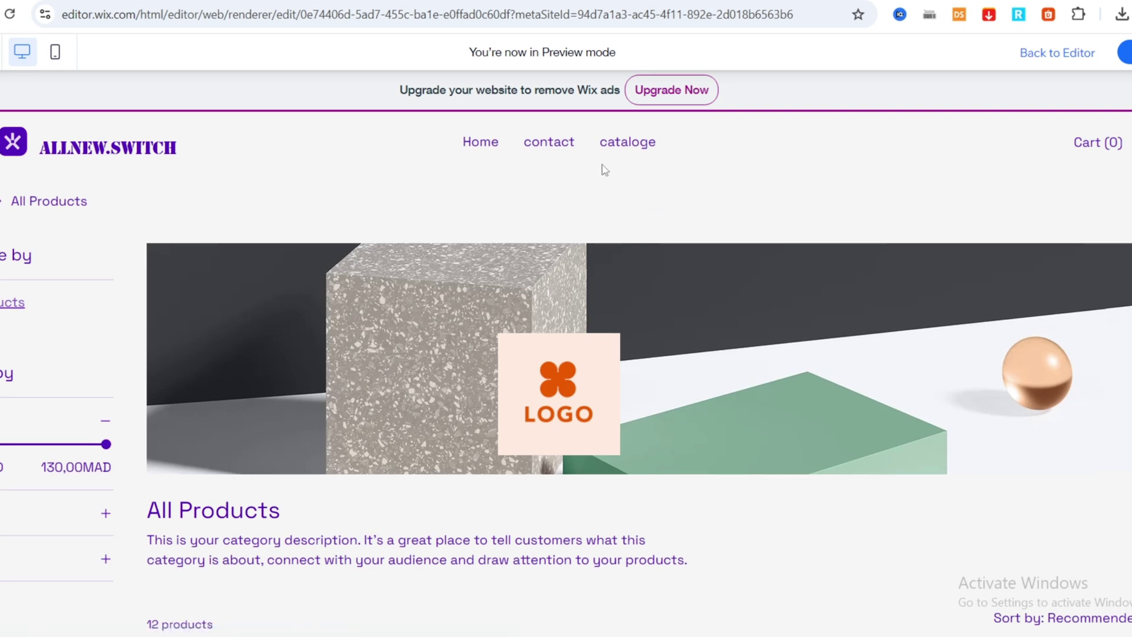
pyautogui.moveTo(626, 152)
pyautogui.scroll(-3, 622, 150)
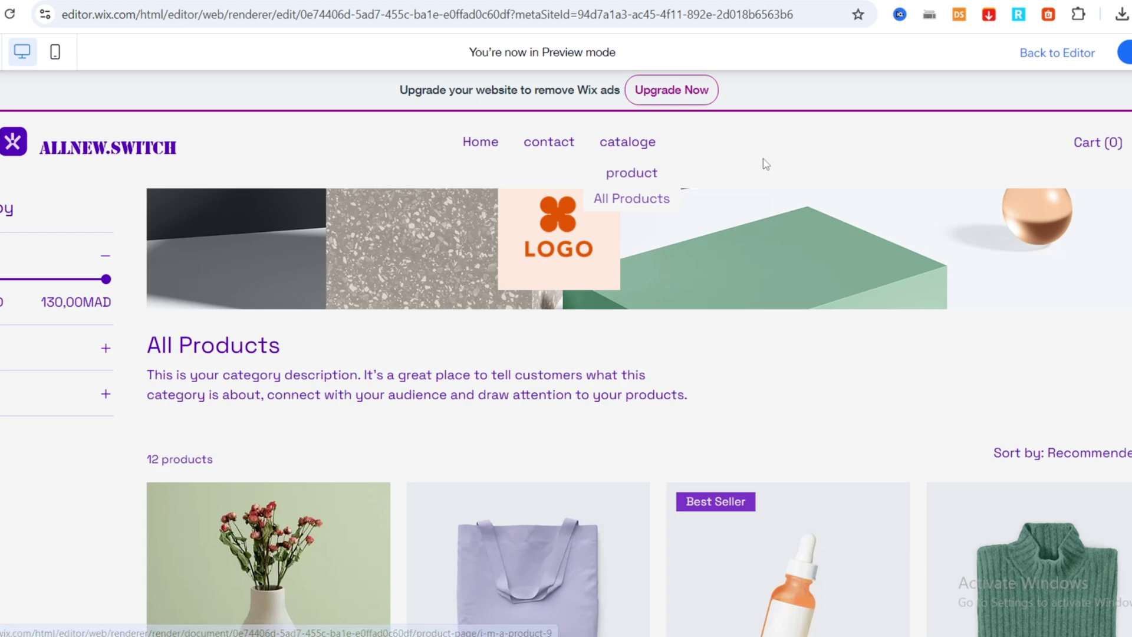
pyautogui.scroll(-10, 637, 248)
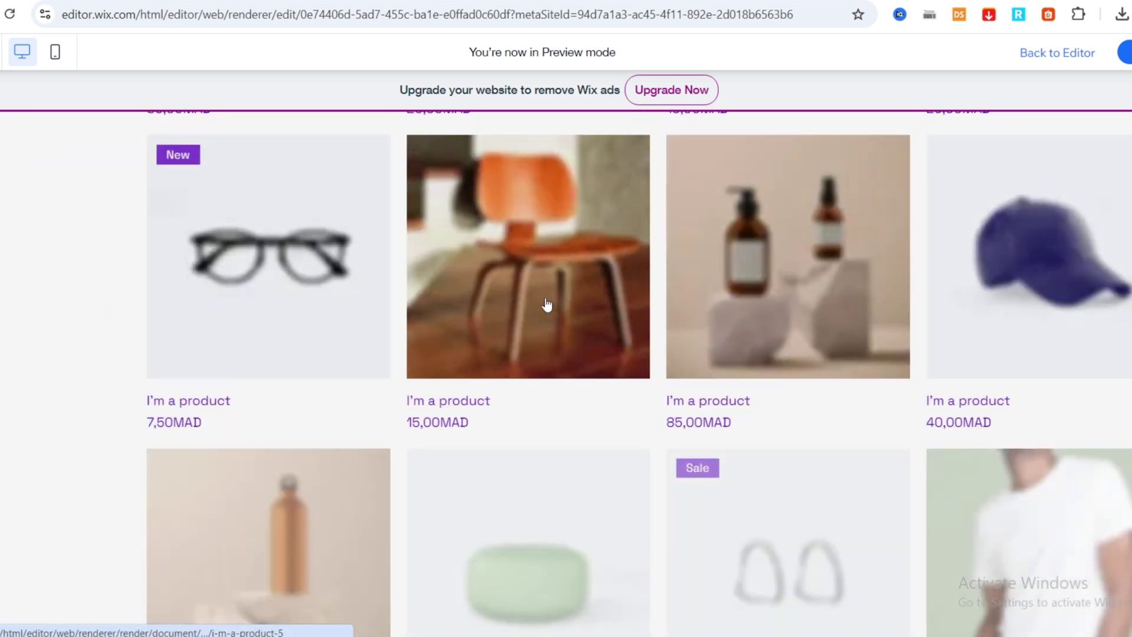
pyautogui.scroll(8, 608, 303)
pyautogui.scroll(5, 611, 304)
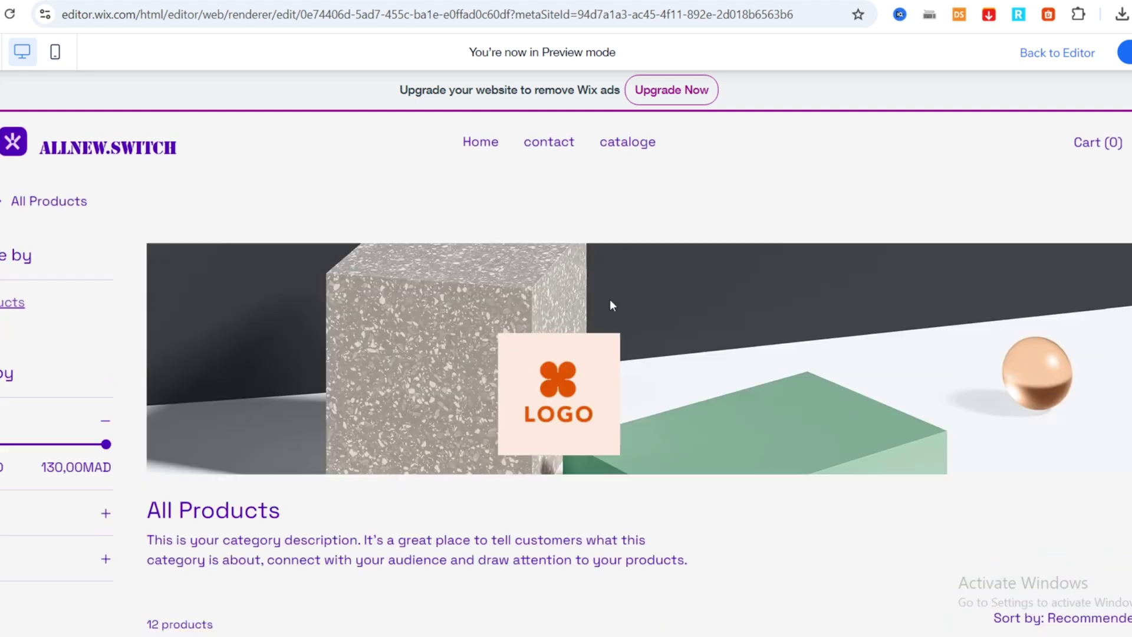
pyautogui.moveTo(1077, 80)
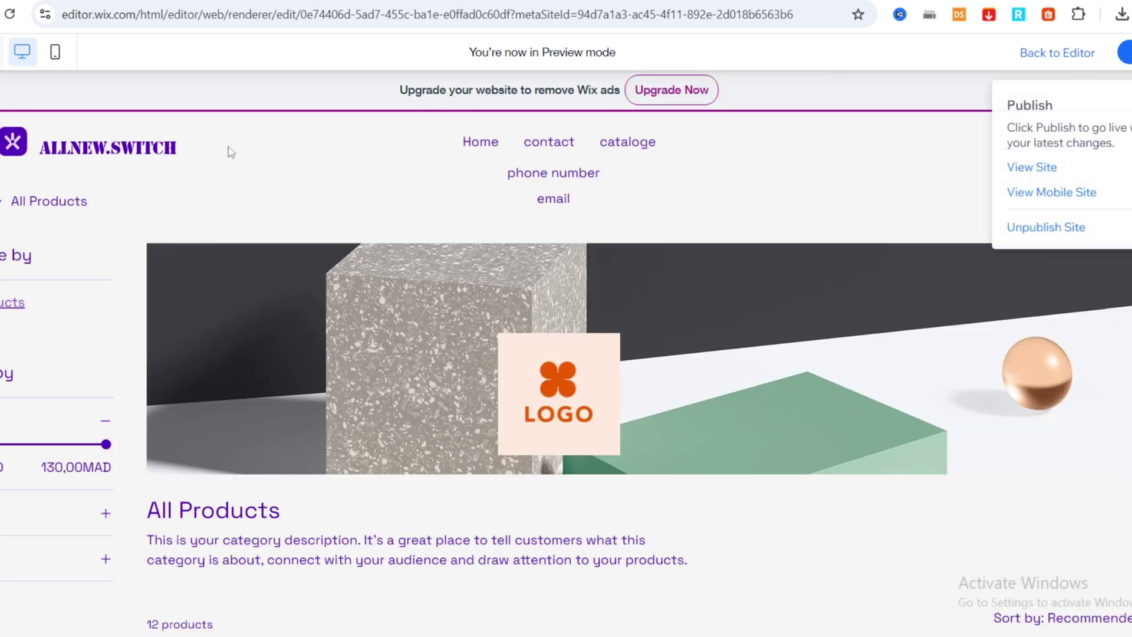